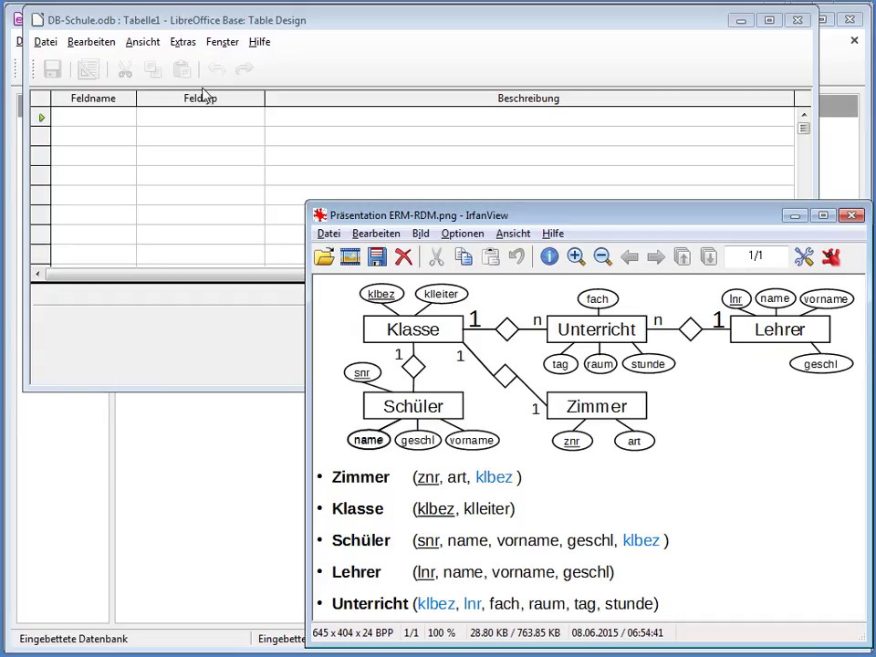
# Define the first table field as snr with the field type Integer [ INTEGER ]
pyautogui.click(181, 24)
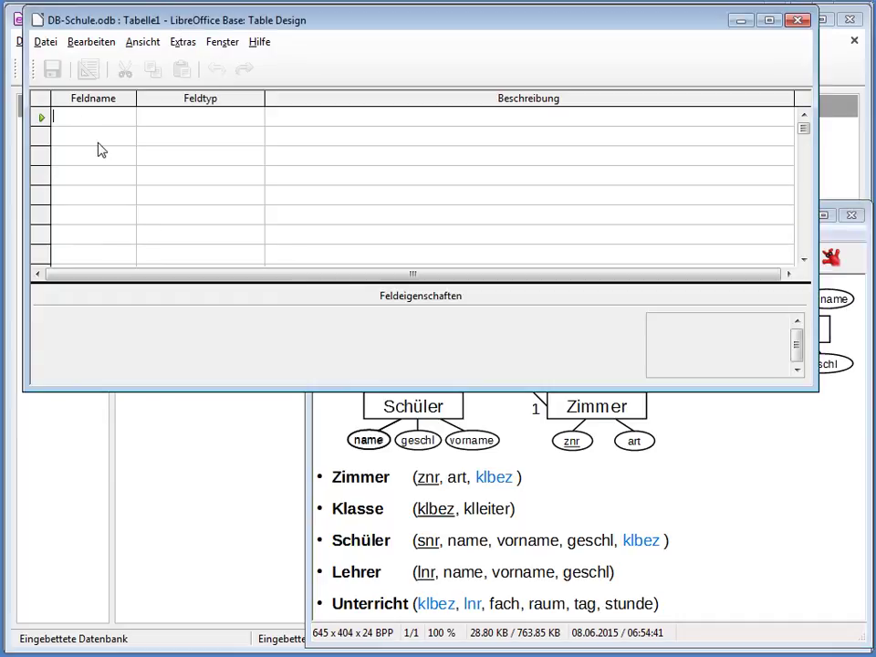
pyautogui.write('s')
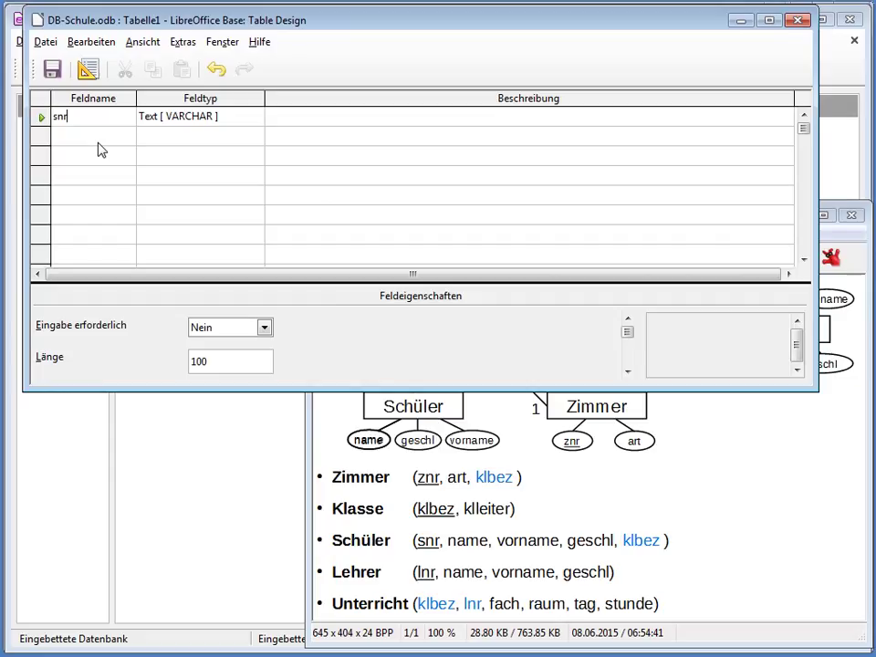
pyautogui.write('nr')
pyautogui.click(228, 118)
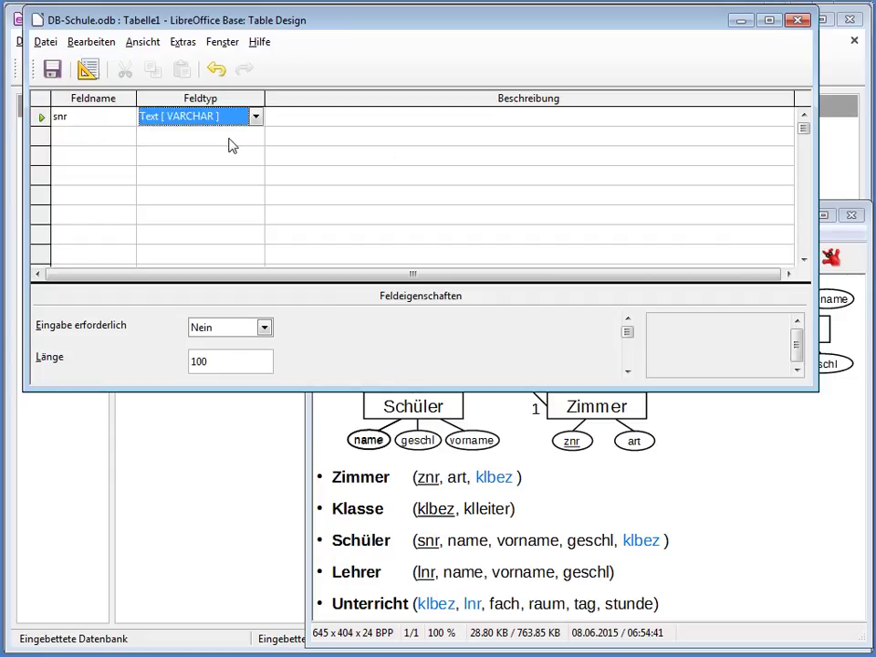
pyautogui.click(254, 122)
pyautogui.click(231, 172)
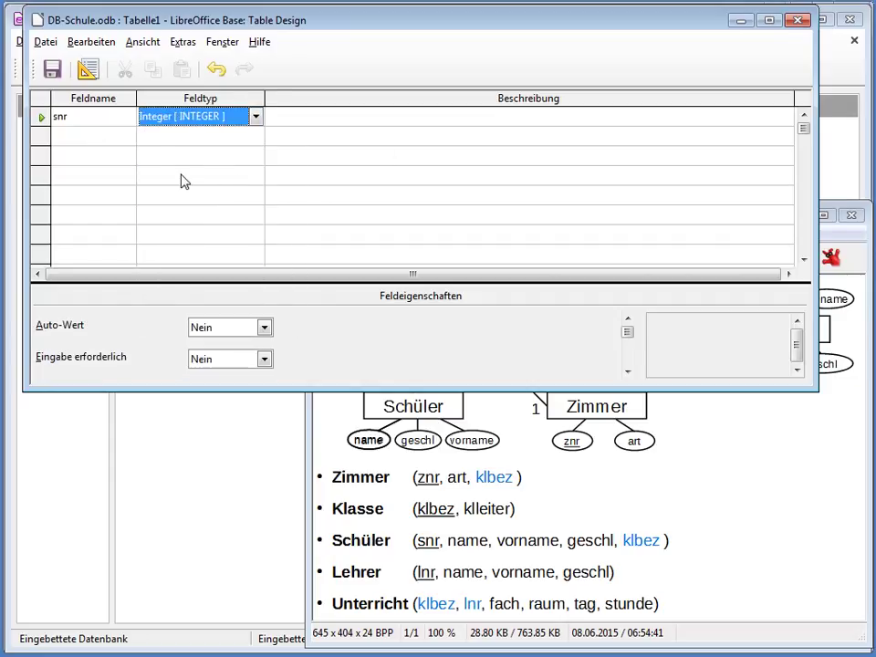
# Make the snr field the primary key and set its Auto-Wert to Ja
pyautogui.rightClick(40, 118)
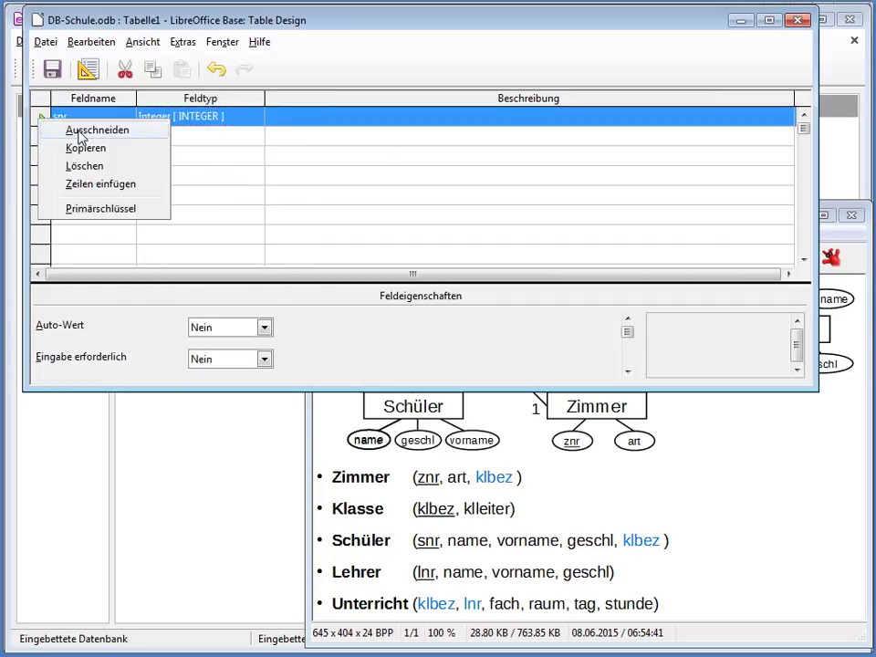
pyautogui.click(82, 208)
pyautogui.click(264, 326)
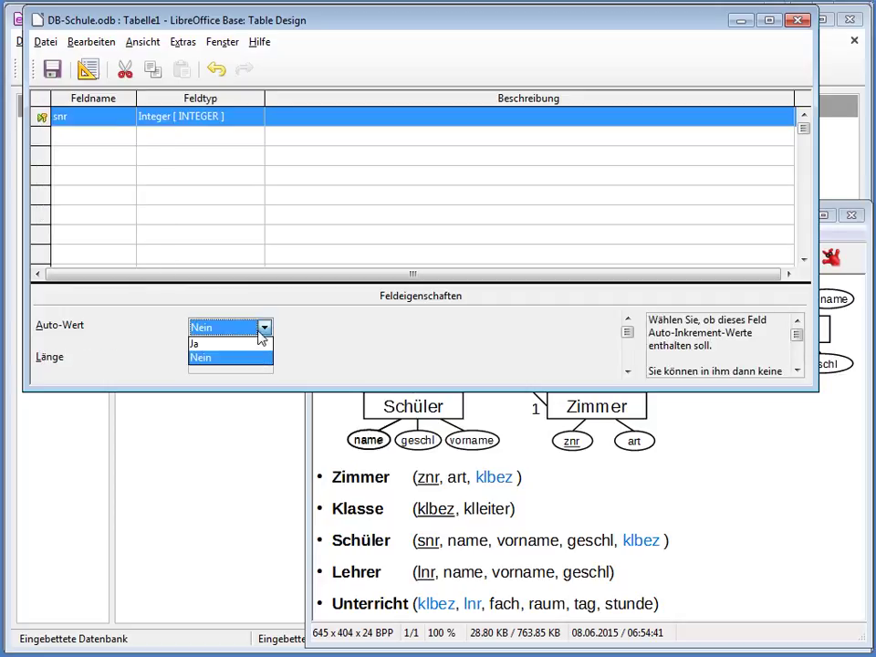
pyautogui.click(246, 345)
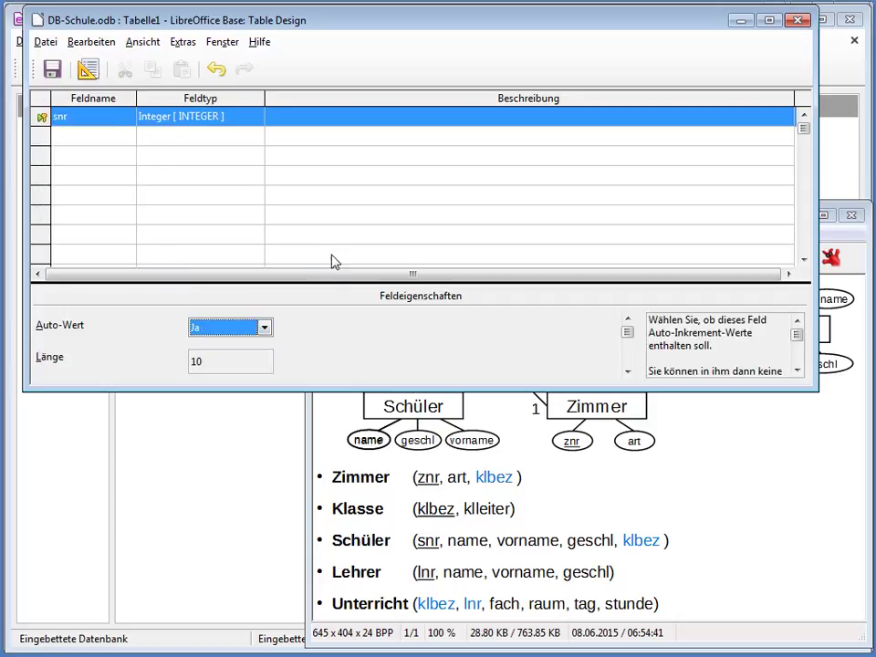
# Add a field called name as Text [ VARCHAR ] with length 50 and required input set to Ja
pyautogui.click(78, 135)
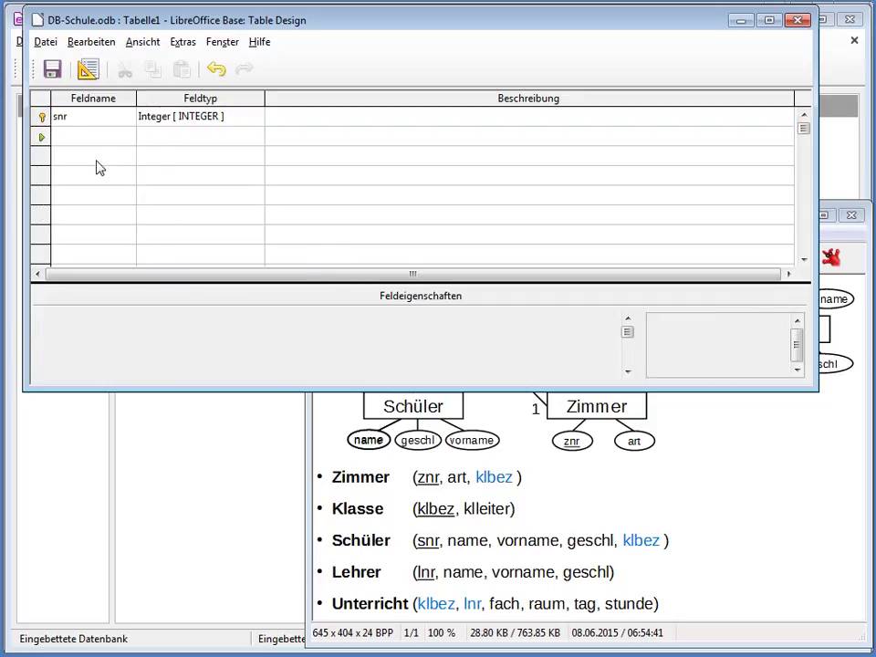
pyautogui.write('name')
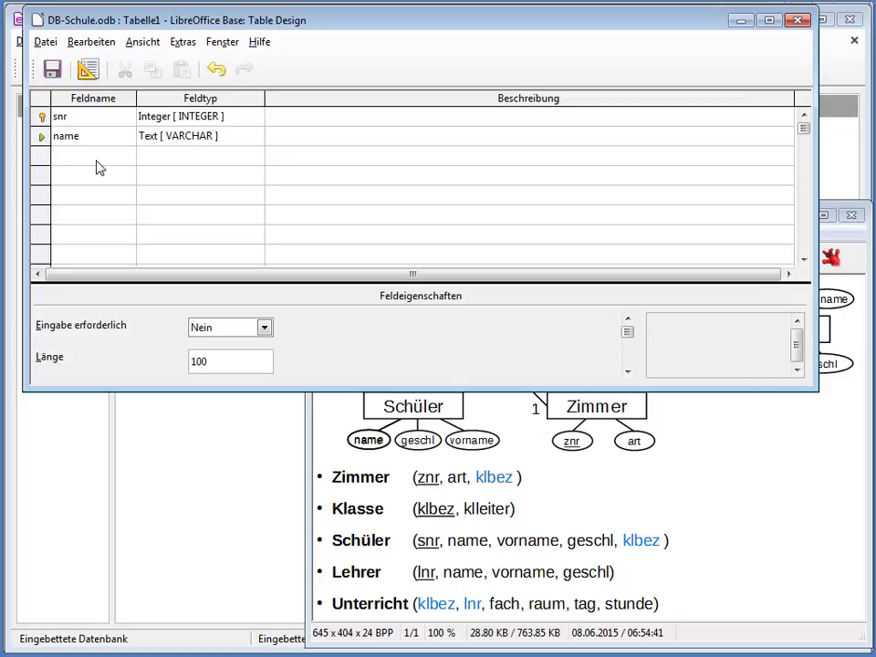
pyautogui.press('Tab')
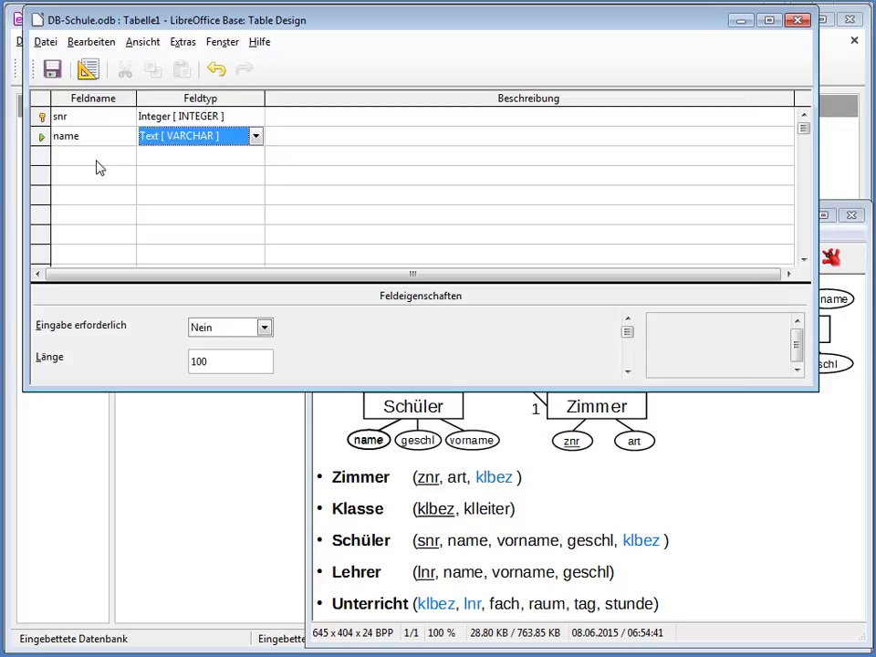
pyautogui.doubleClick(196, 356)
pyautogui.write('50')
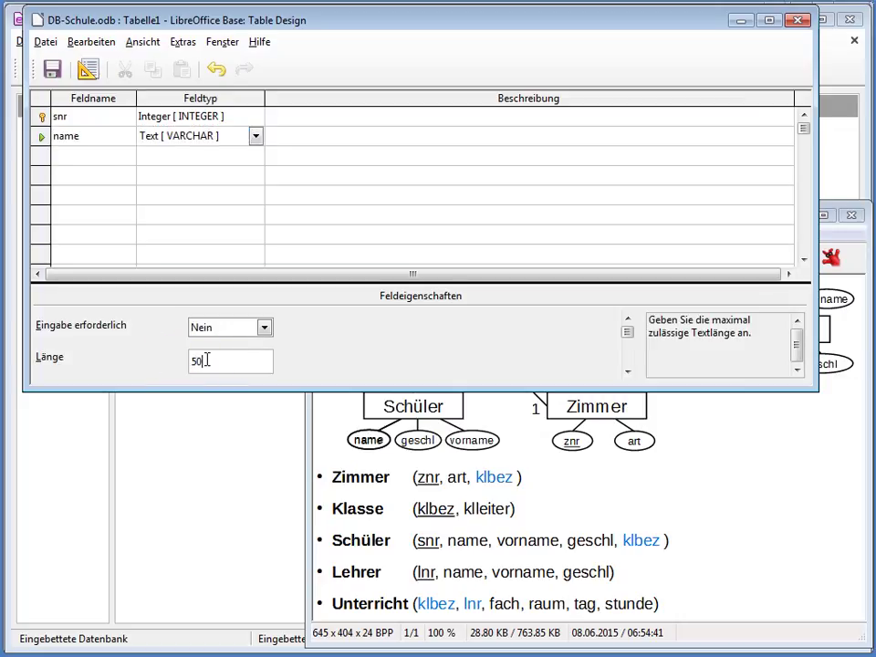
pyautogui.click(233, 332)
pyautogui.click(228, 343)
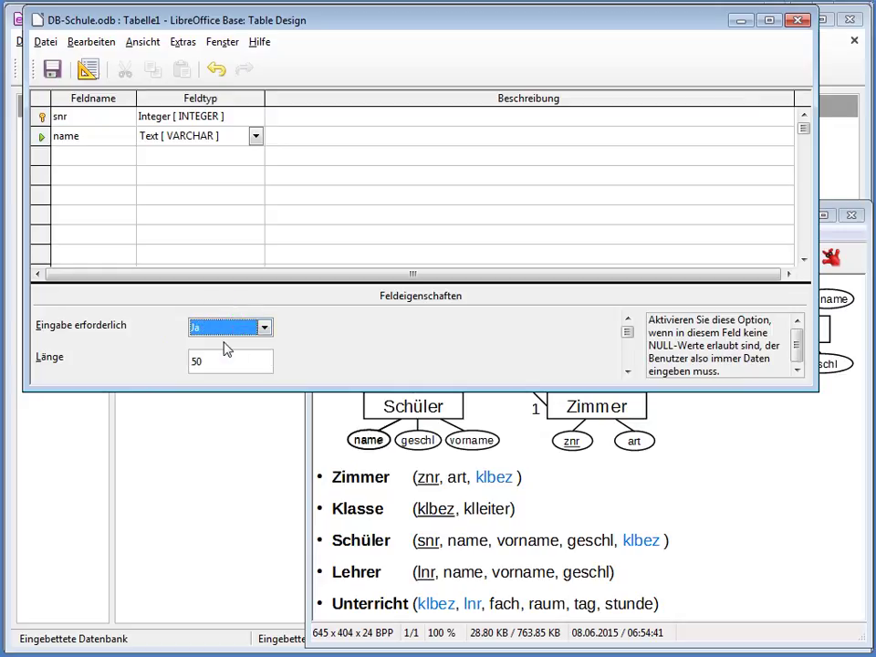
# Add a Vorname field of type Text [ VARCHAR ] with a length of 50
pyautogui.click(117, 151)
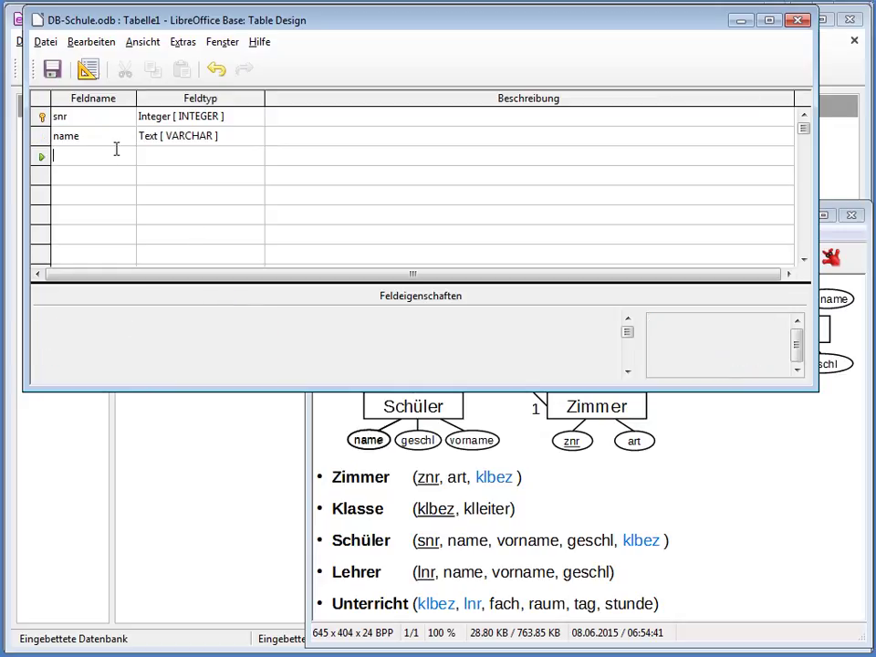
pyautogui.write('Vorname')
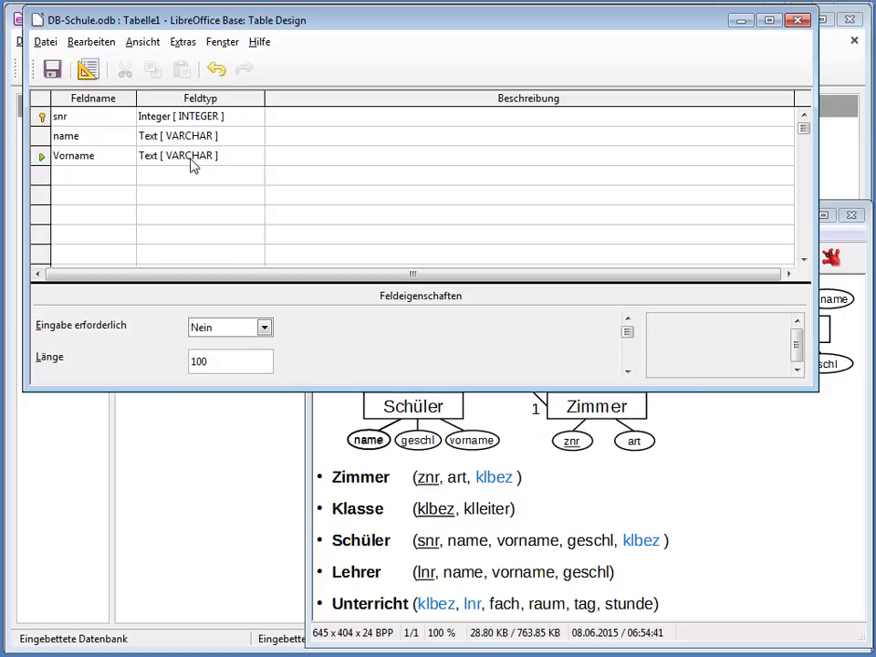
pyautogui.doubleClick(193, 360)
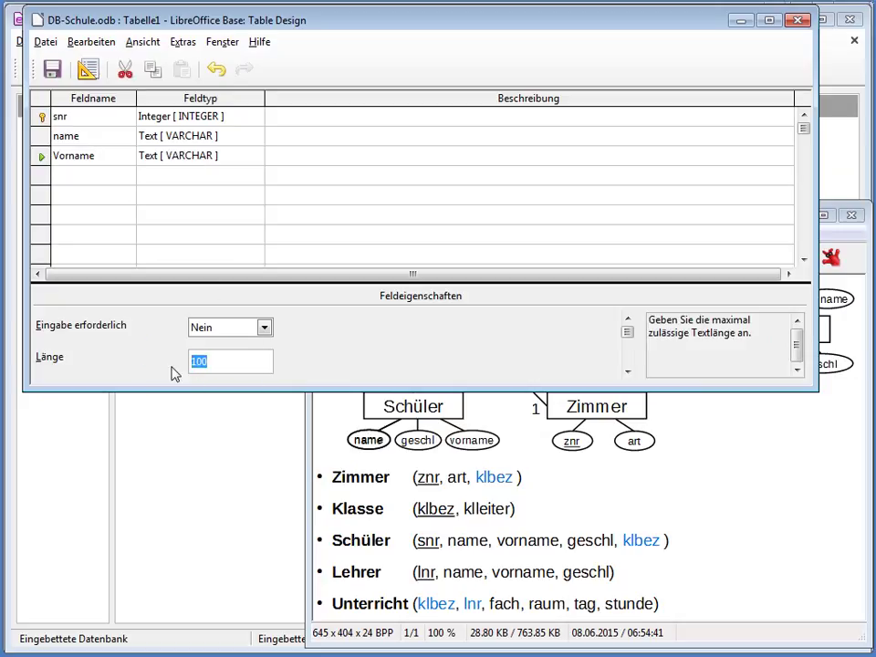
pyautogui.write('50')
# Add a Geschlecht field below Vorname and capitalize the second field's name to Name
pyautogui.click(120, 175)
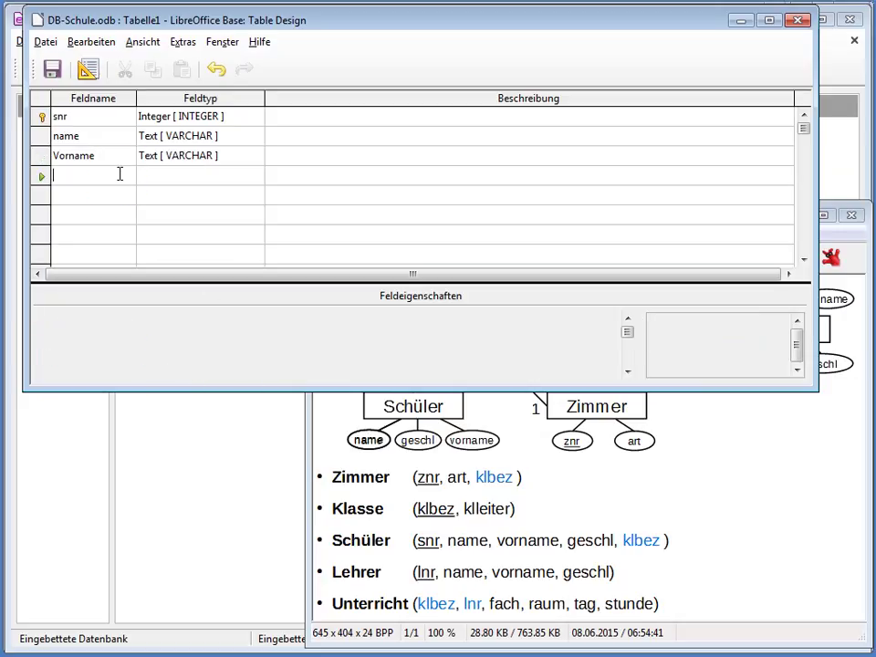
pyautogui.write('Geschlecht')
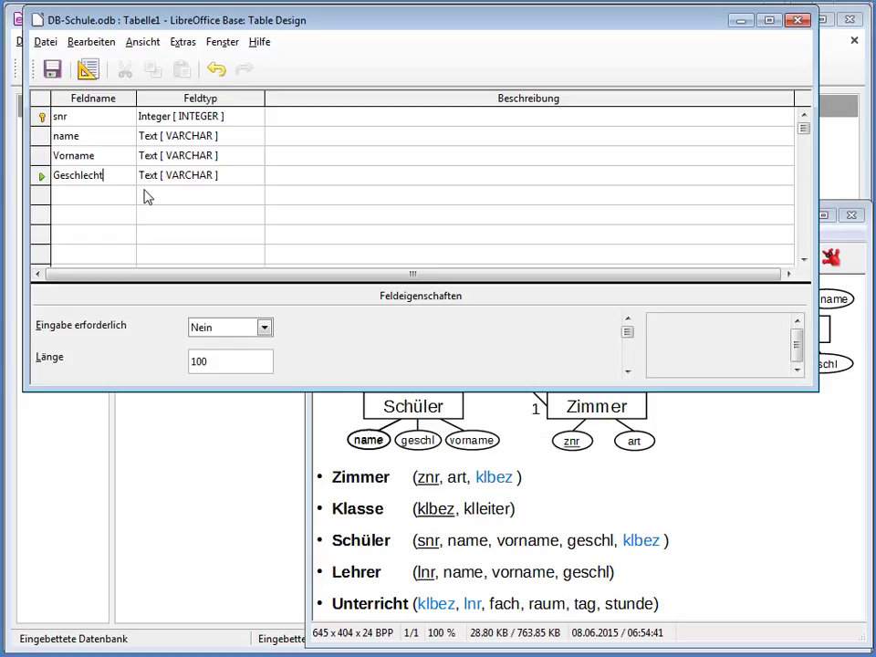
pyautogui.click(56, 136)
pyautogui.click(46, 127)
pyautogui.write('N')
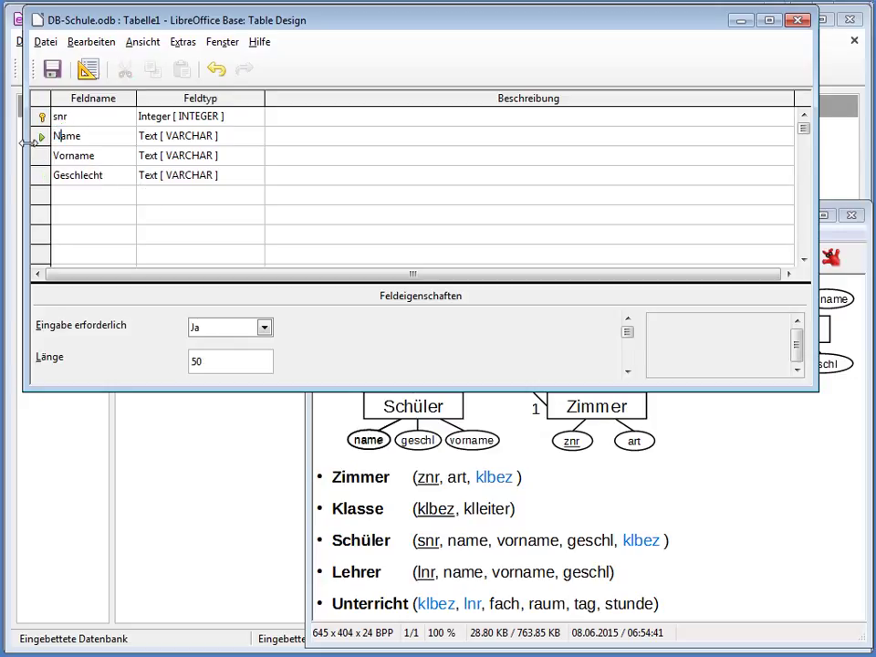
# Make input required for the Geschlecht field and set its type to Text (fix) [ CHAR ] with length 1
pyautogui.click(198, 176)
pyautogui.click(263, 327)
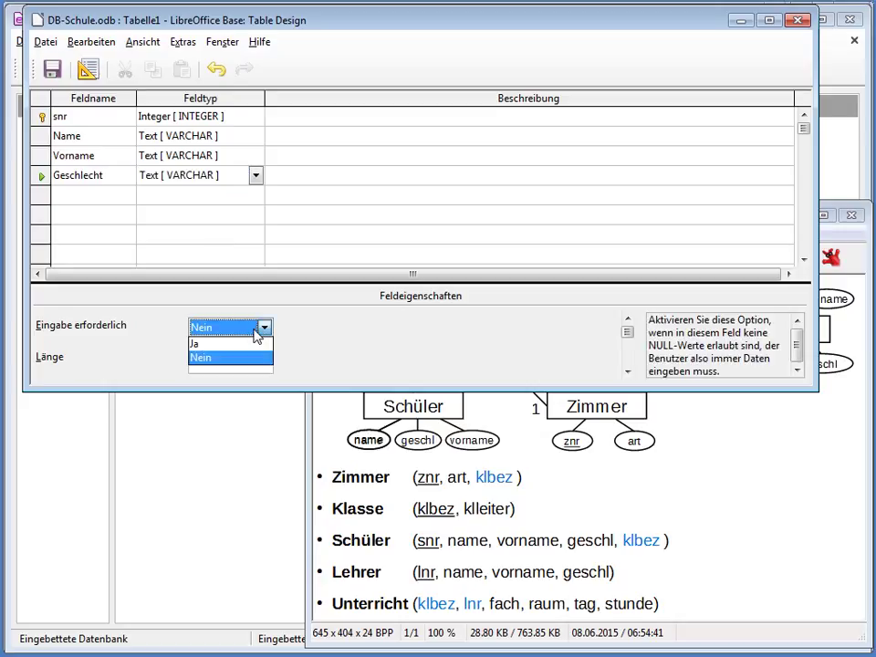
pyautogui.click(269, 342)
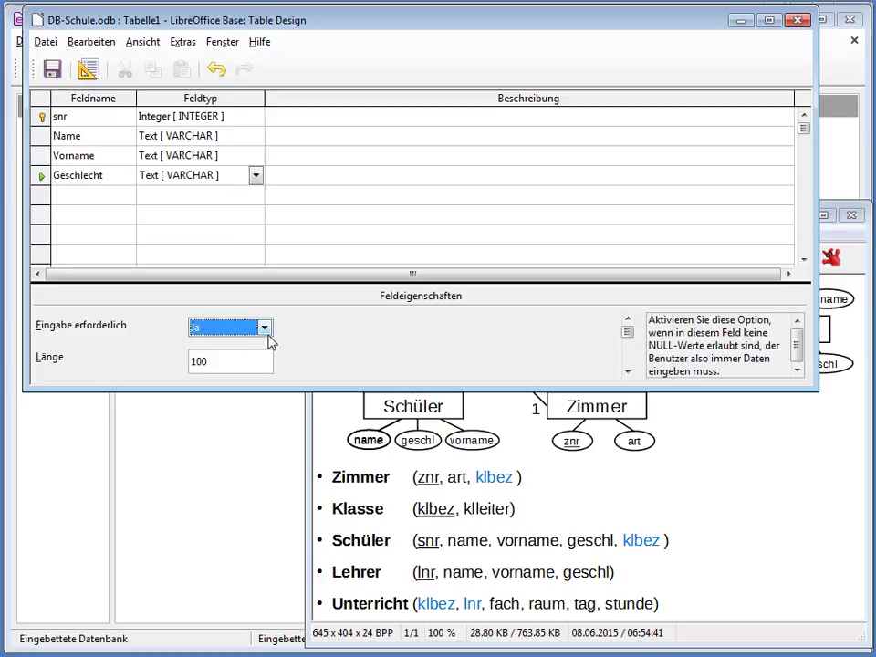
pyautogui.click(256, 175)
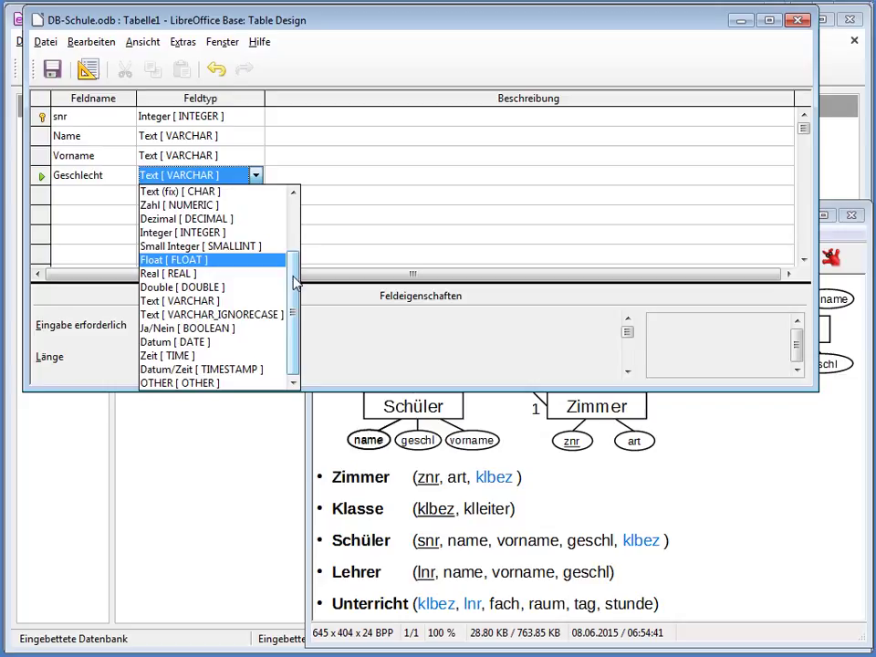
pyautogui.moveTo(294, 283); pyautogui.dragTo(295, 219)
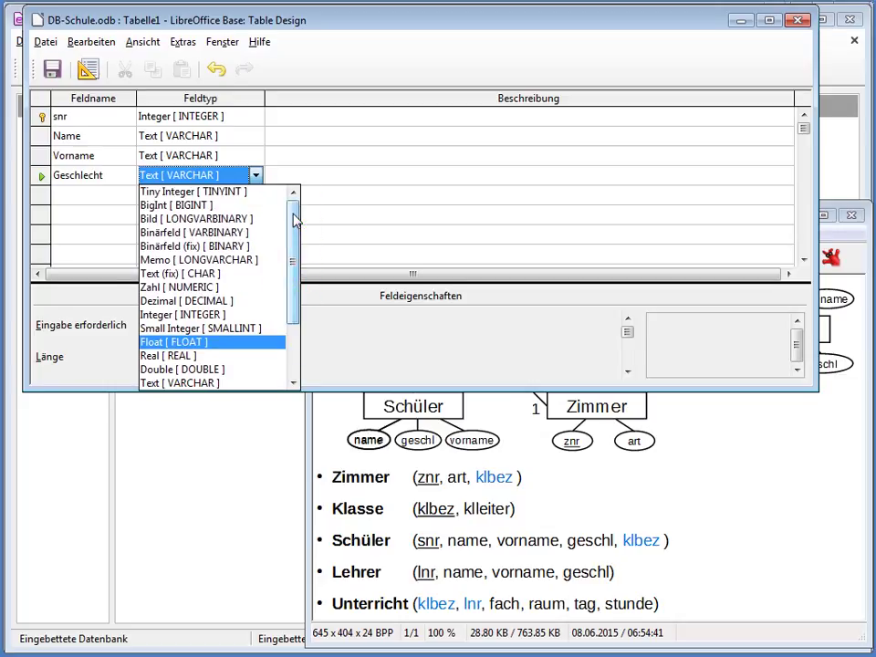
pyautogui.click(157, 277)
pyautogui.click(224, 362)
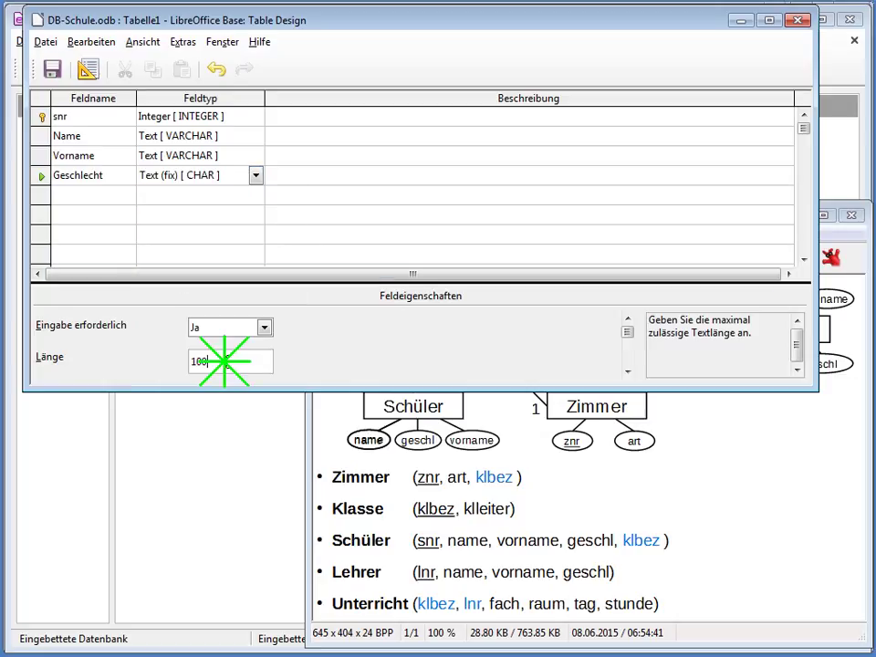
pyautogui.moveTo(225, 361); pyautogui.dragTo(182, 365)
pyautogui.press('BackSpace')
pyautogui.write('1')
# Add a klbez field as Text [ VARCHAR ] with length 25 and required input set to Ja
pyautogui.click(89, 199)
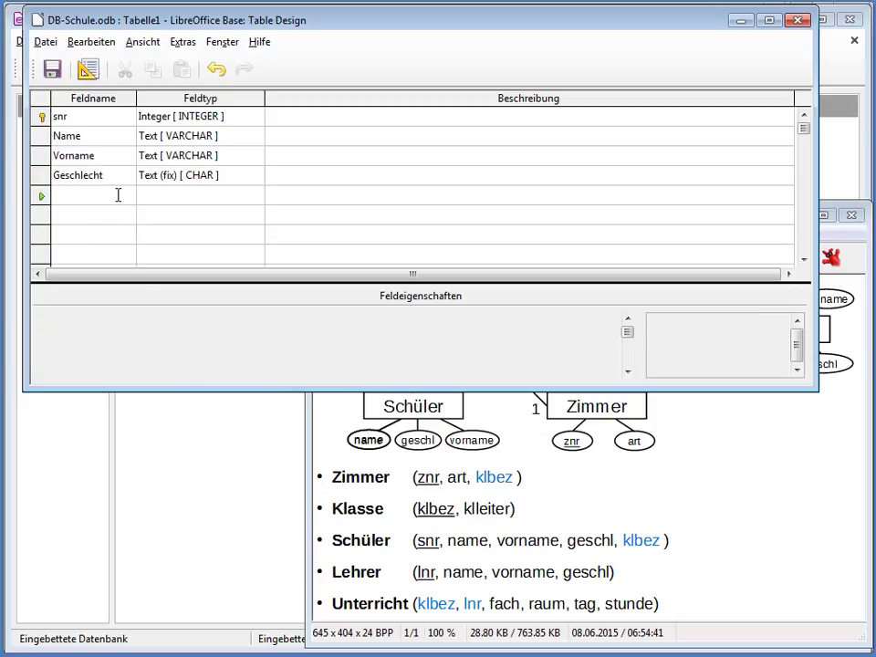
pyautogui.write('klbez')
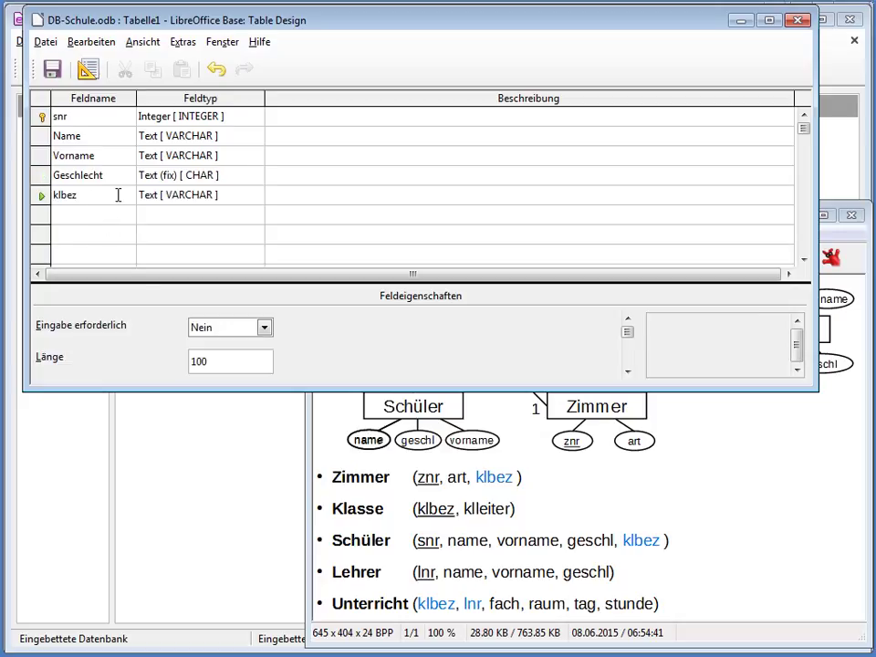
pyautogui.click(182, 204)
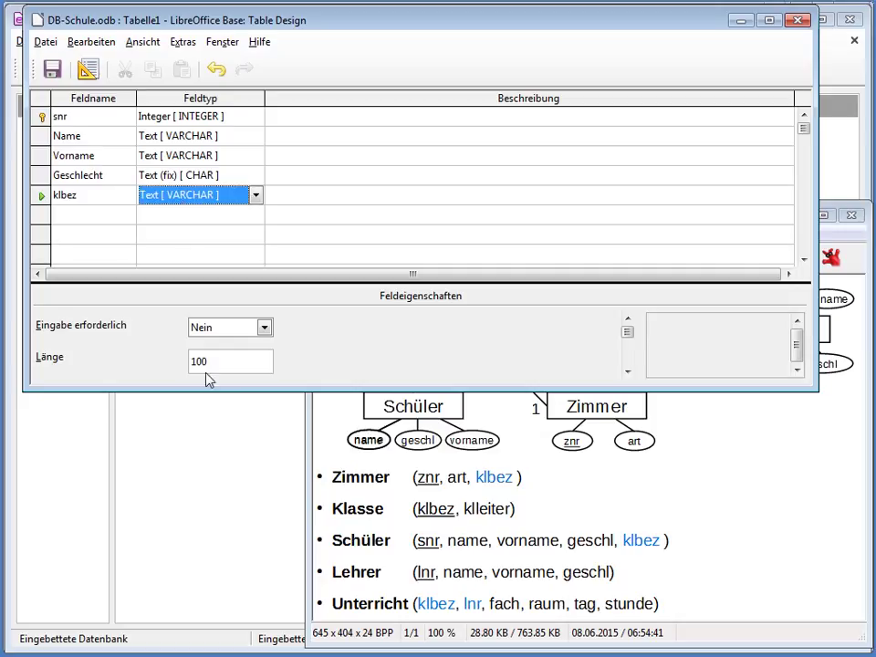
pyautogui.moveTo(216, 362); pyautogui.dragTo(187, 363)
pyautogui.write('20')
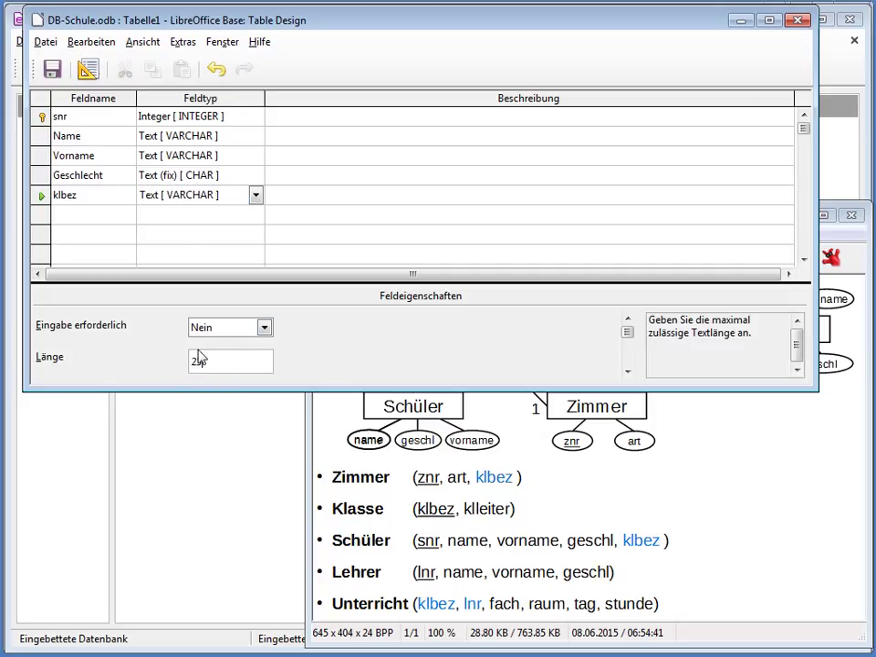
pyautogui.click(264, 327)
pyautogui.click(215, 343)
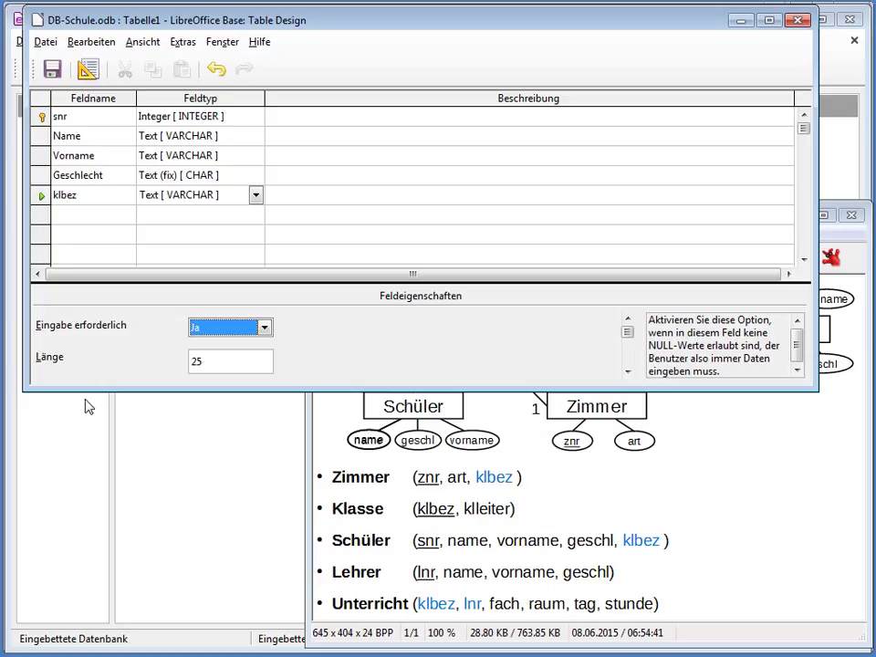
# Save the table design under the name Schüler
pyautogui.click(52, 69)
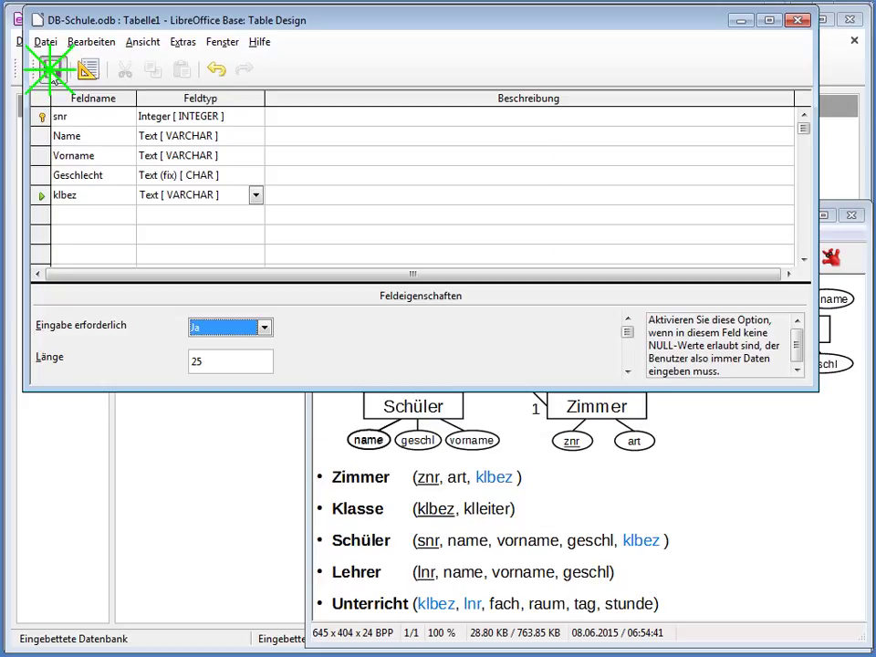
pyautogui.write('Schüler')
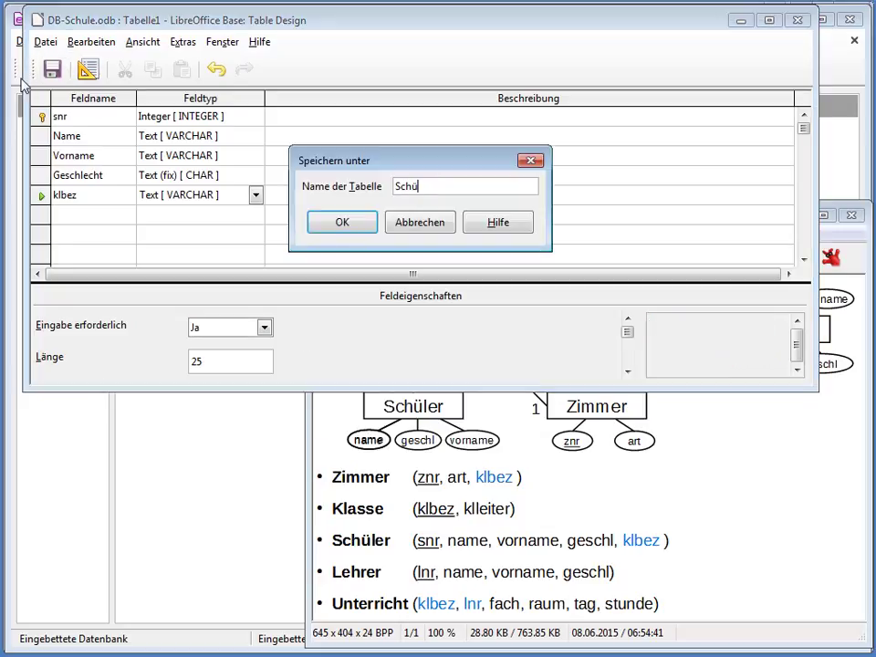
pyautogui.click(341, 232)
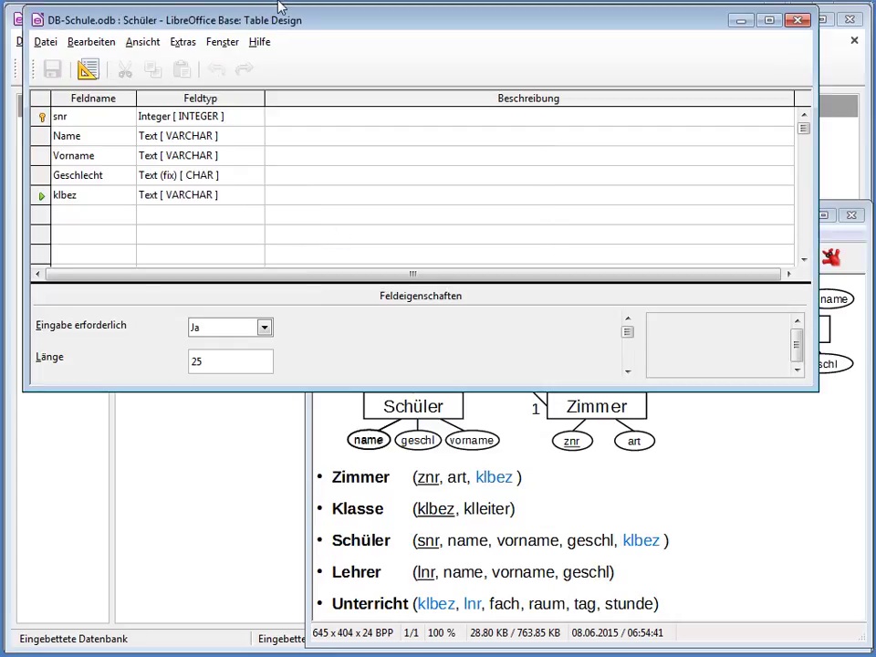
# Close the Schüler table design and save its pending changes
pyautogui.moveTo(244, 16); pyautogui.dragTo(532, 94)
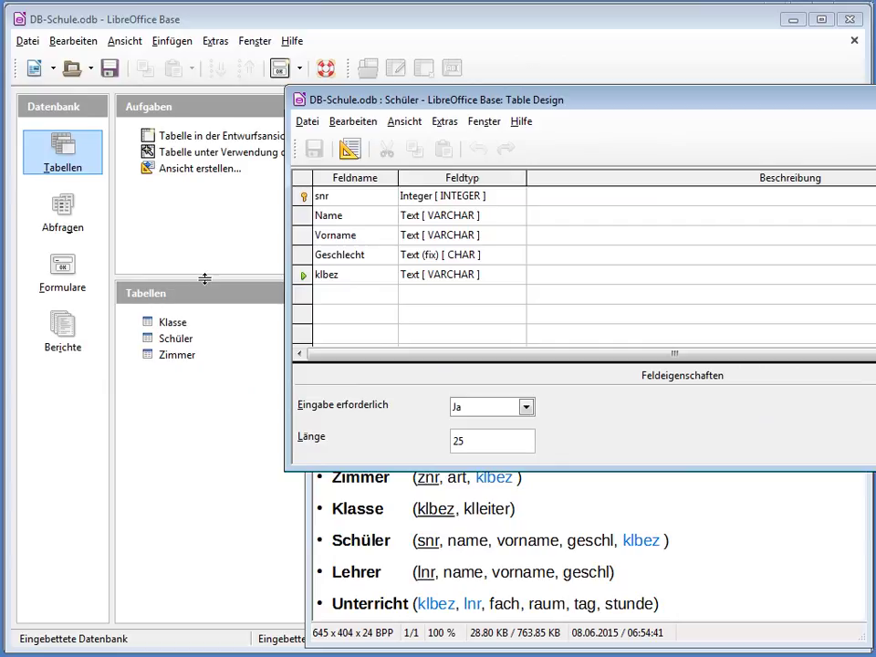
pyautogui.moveTo(471, 100); pyautogui.dragTo(266, 65)
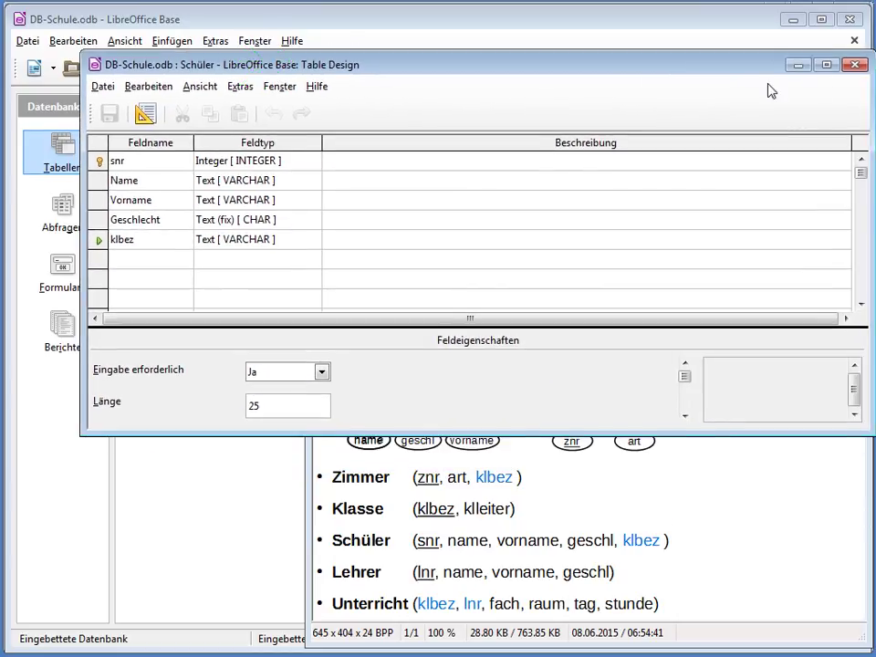
pyautogui.click(853, 64)
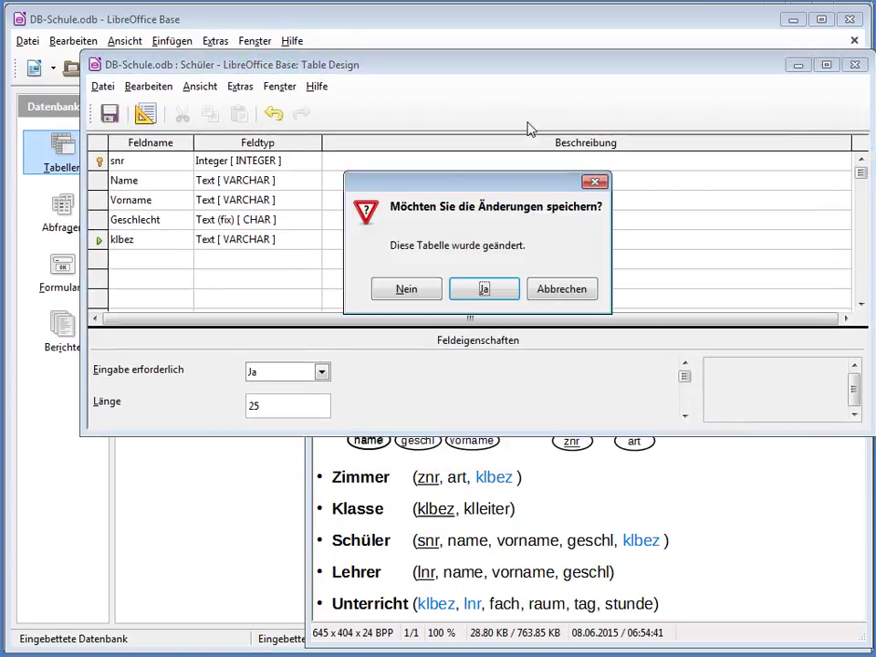
pyautogui.click(466, 291)
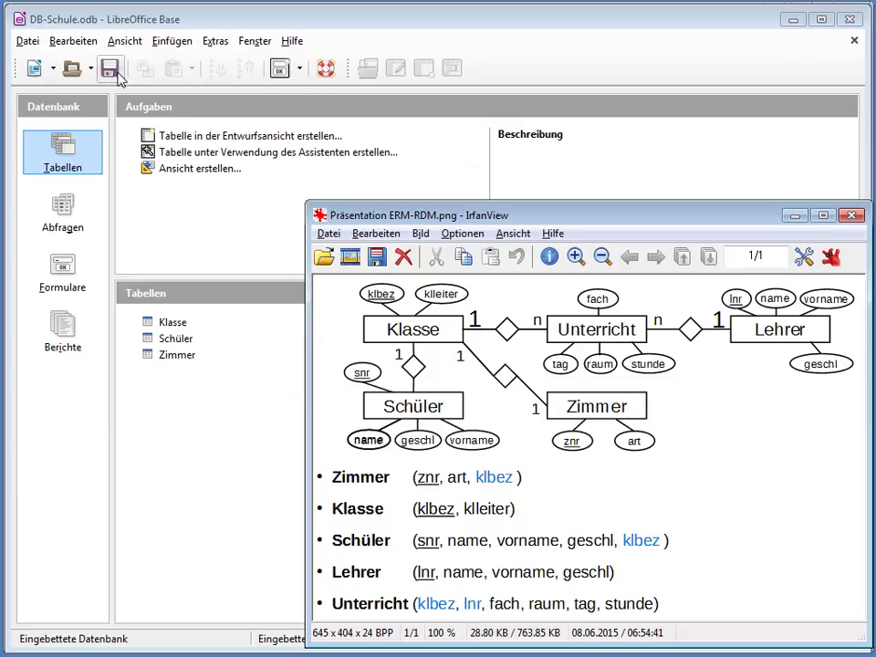
# Save the database, start a new table in design view and arrange its window so the relational model image stays readable
pyautogui.click(114, 79)
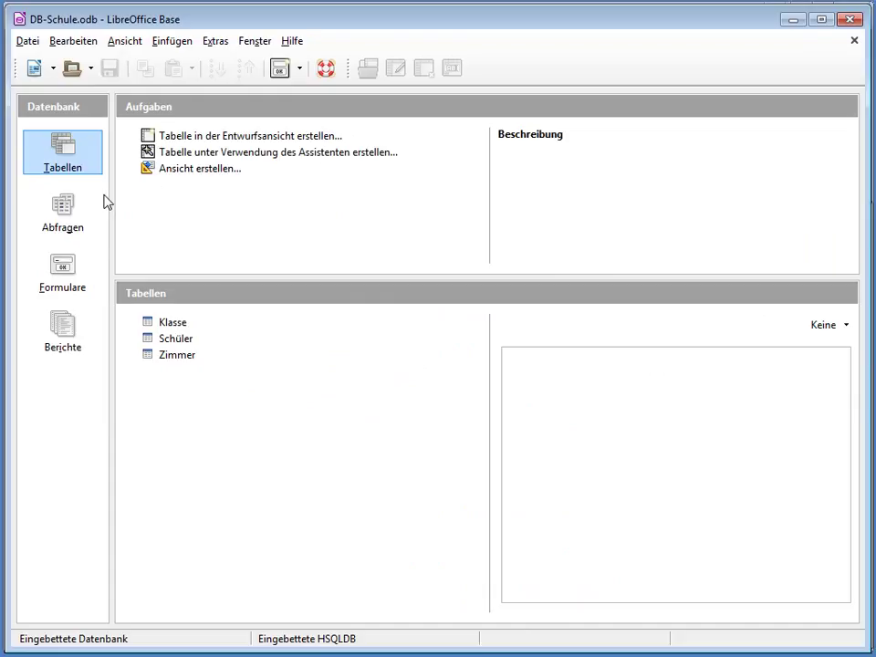
pyautogui.click(176, 139)
pyautogui.hotkey('alt', 'Tab')
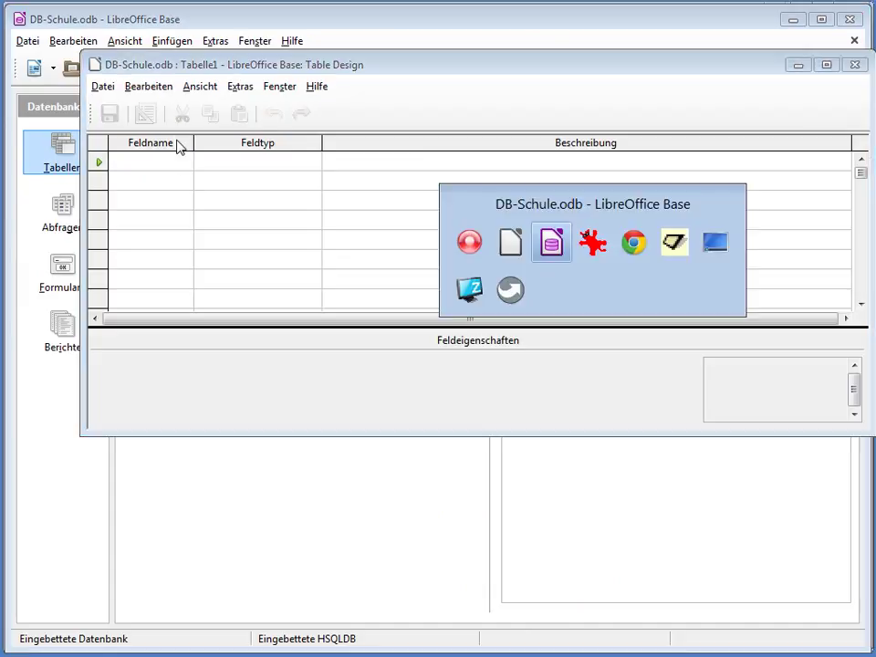
pyautogui.moveTo(333, 65); pyautogui.dragTo(268, 32)
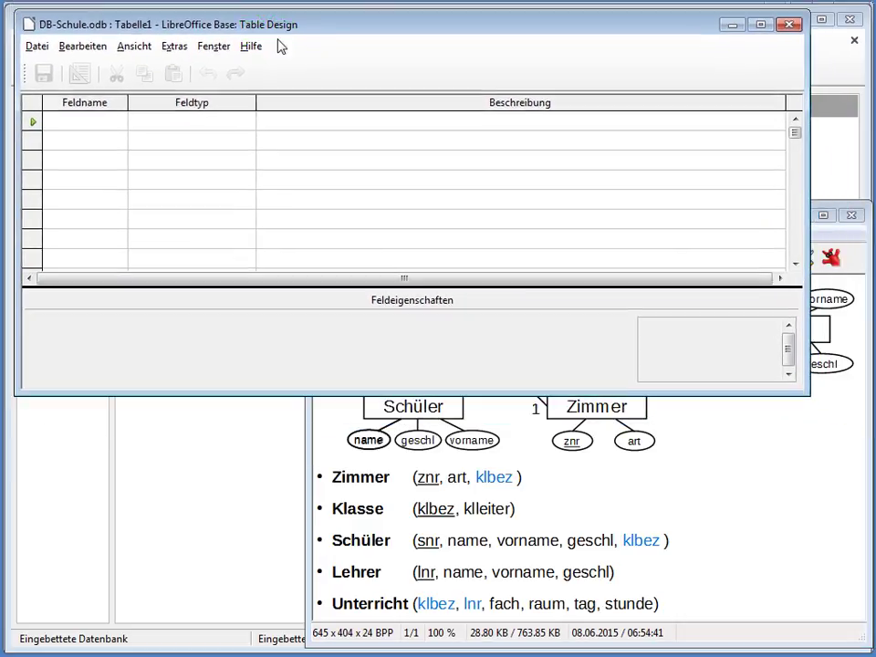
# Add an lnr field as the first field of the new table with type Integer [ INTEGER ]
pyautogui.click(88, 121)
pyautogui.write('lnr')
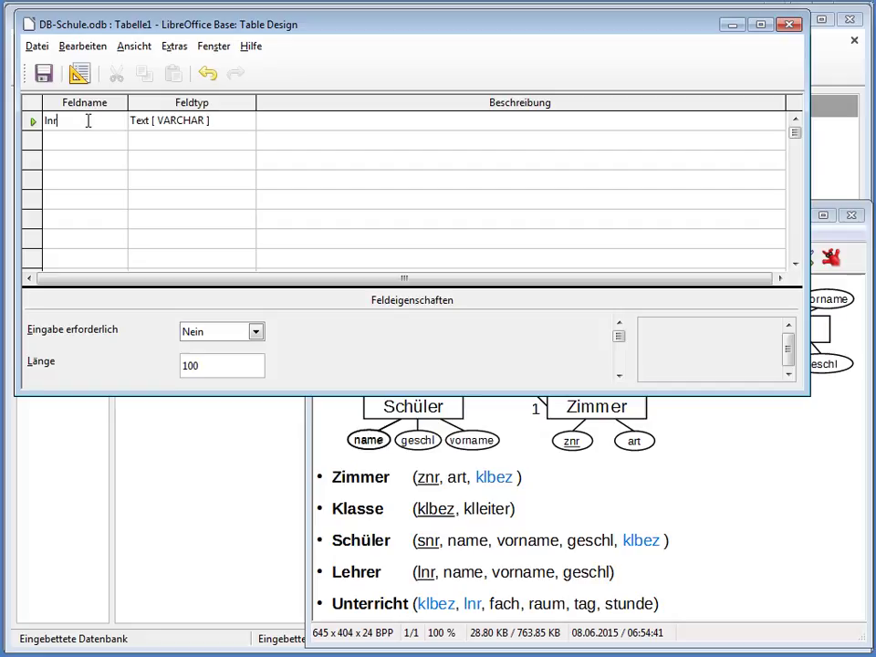
pyautogui.click(159, 122)
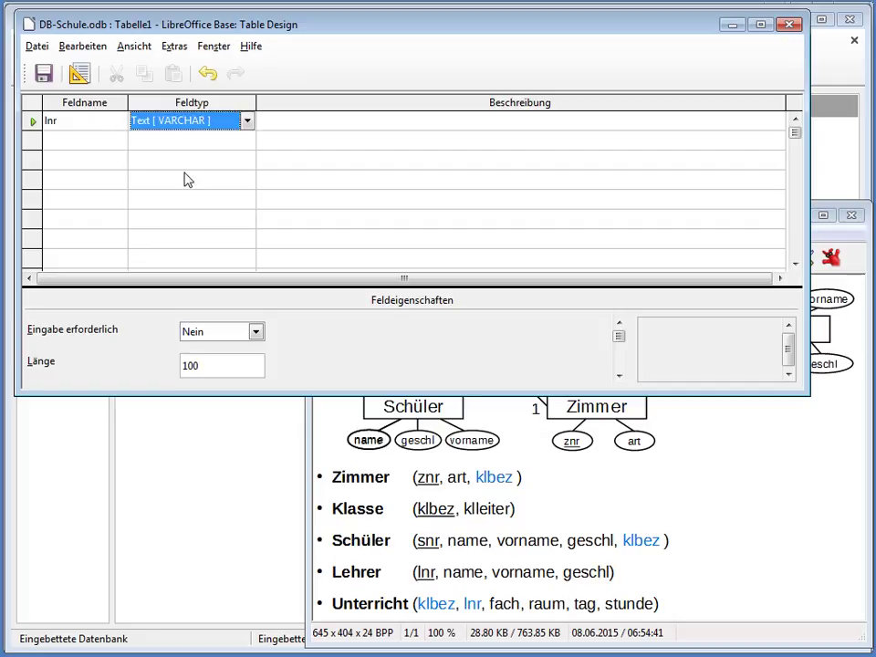
pyautogui.click(246, 121)
pyautogui.click(189, 177)
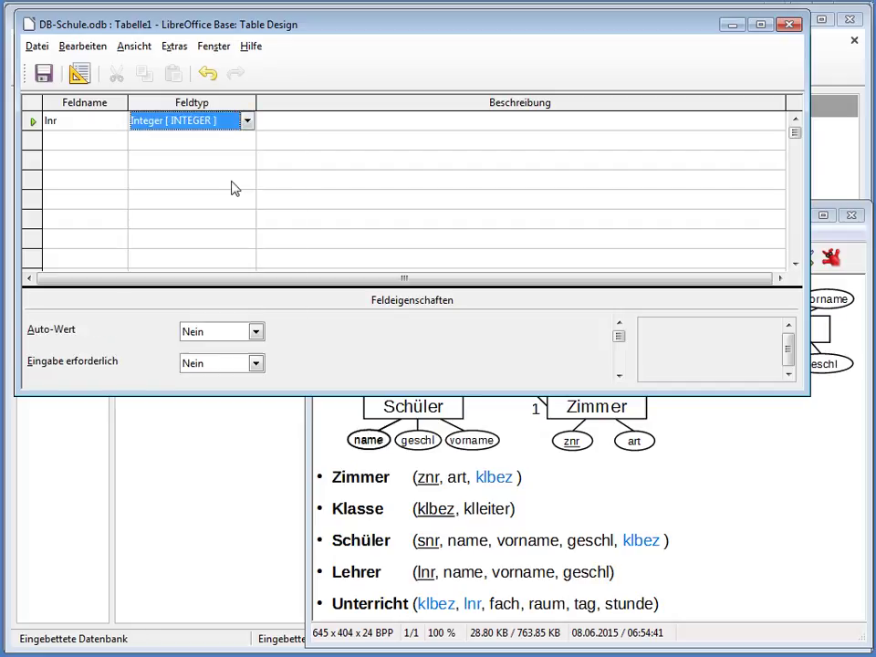
# Make the lnr field the primary key and enter Primärschlüssel as its description
pyautogui.rightClick(33, 125)
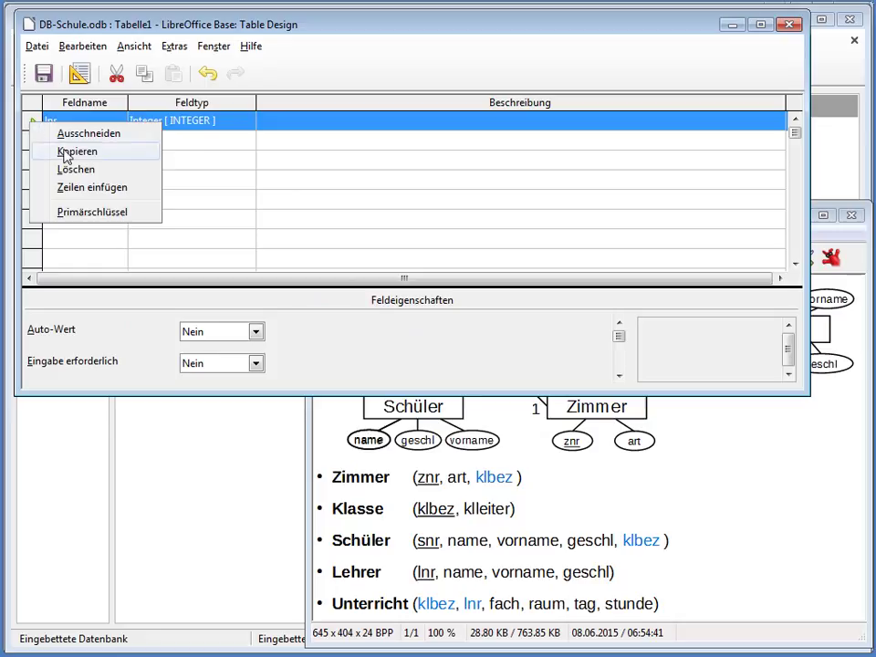
pyautogui.click(91, 213)
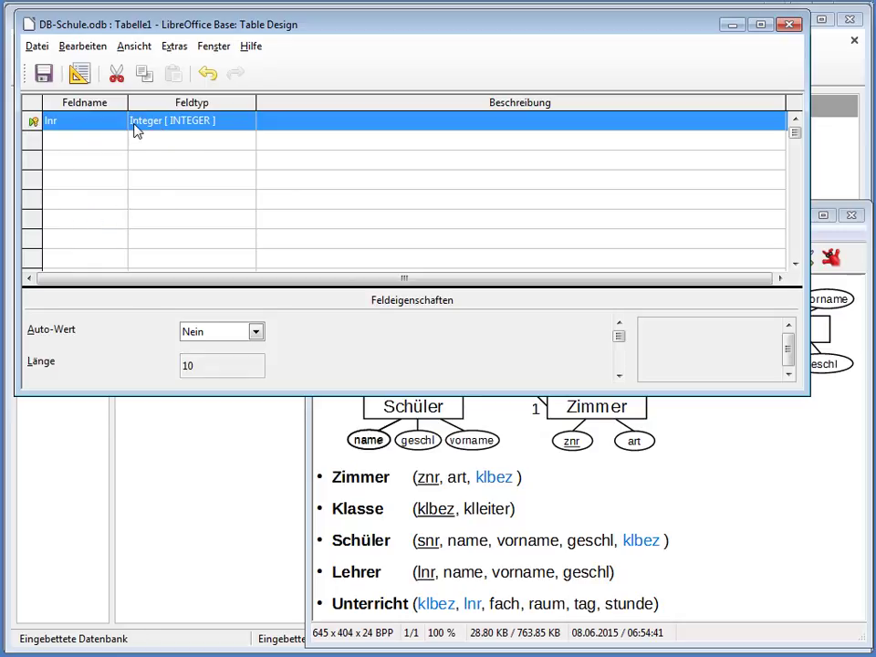
pyautogui.click(271, 124)
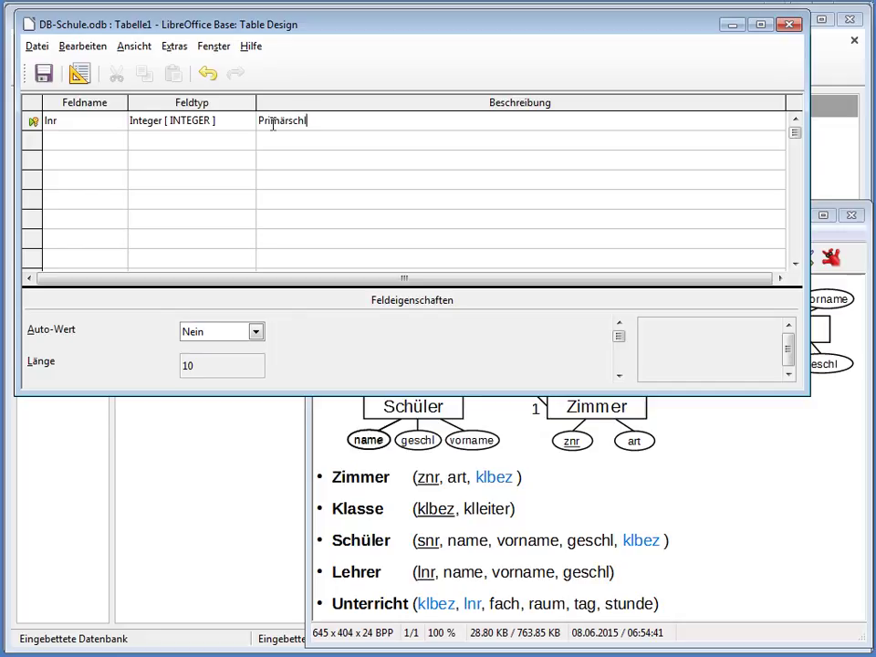
# Add a Name field as Text [ VARCHAR ] with required input set to Ja and length 50
pyautogui.click(102, 138)
pyautogui.write('Na')
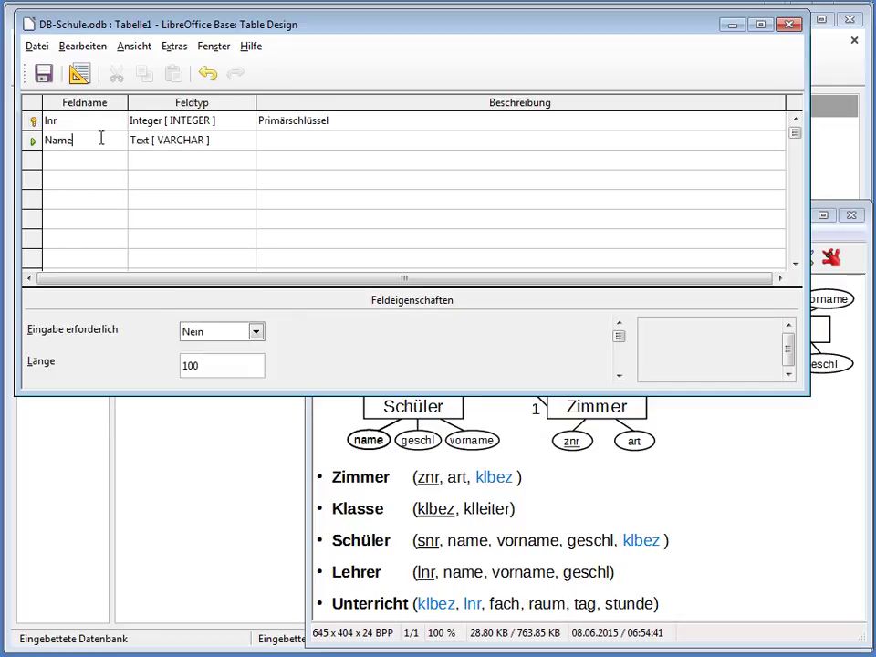
pyautogui.write('me')
pyautogui.press('Tab')
pyautogui.press('Return')
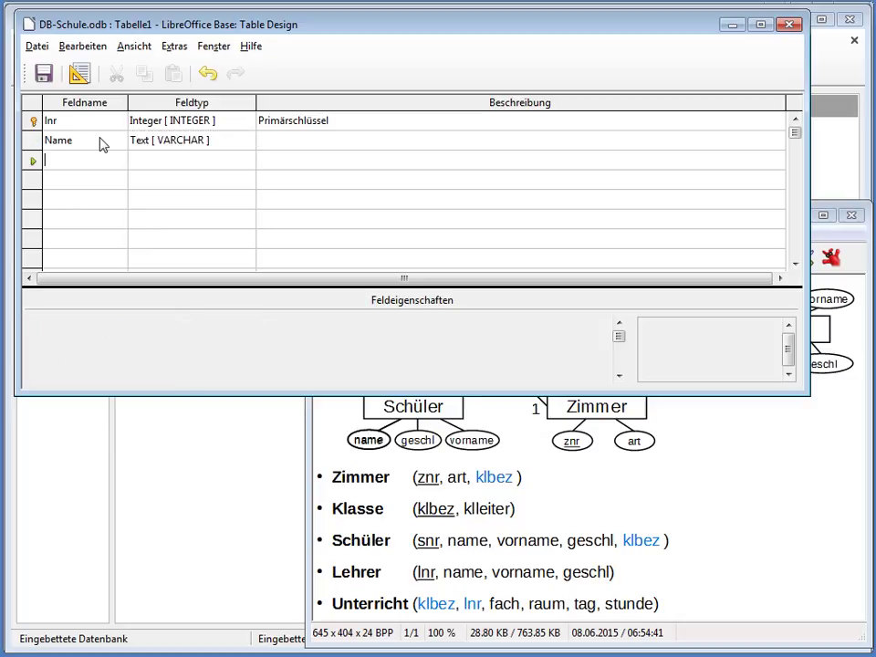
pyautogui.hotkey('shift', 'Tab')
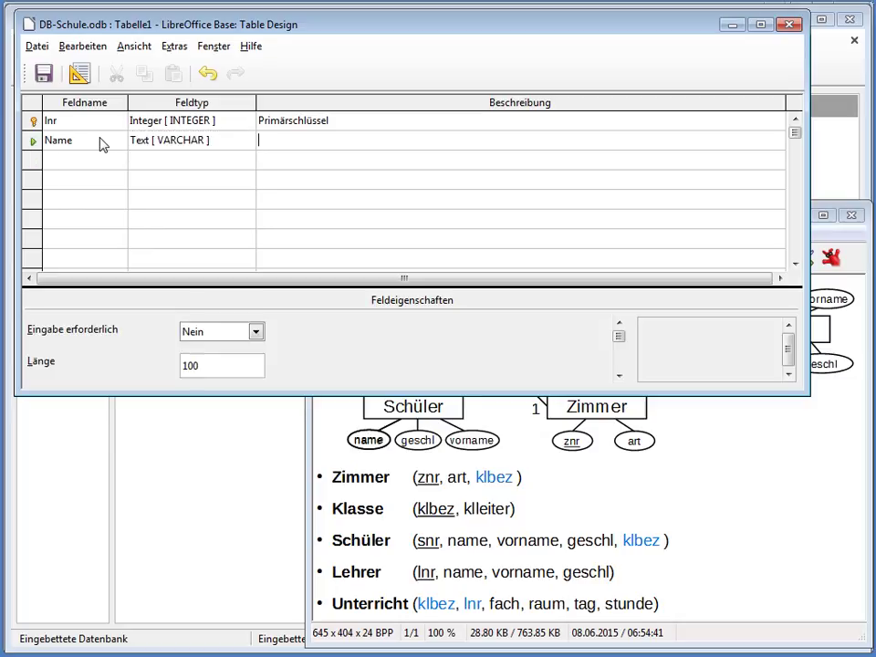
pyautogui.click(255, 331)
pyautogui.click(244, 346)
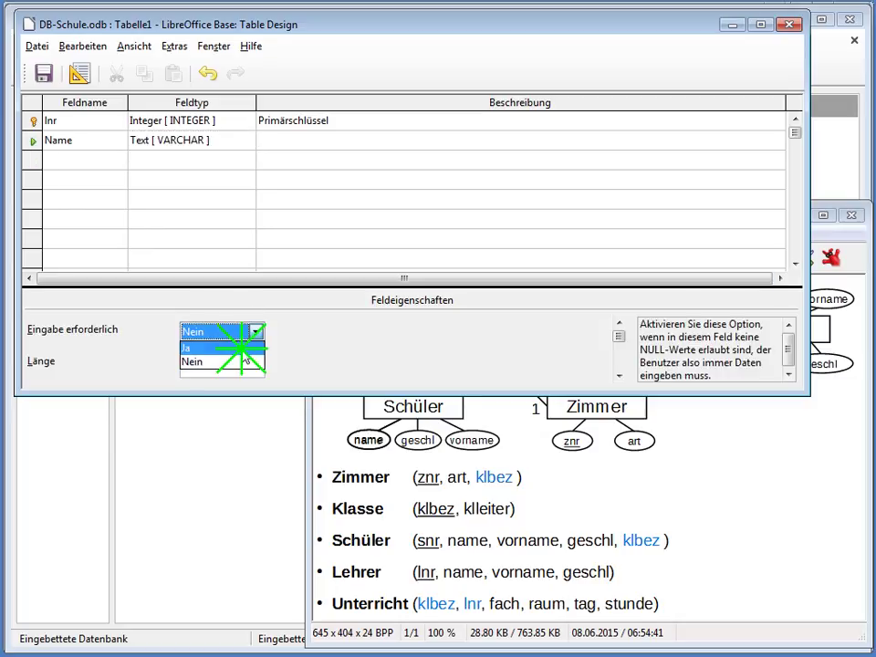
pyautogui.doubleClick(218, 372)
pyautogui.write('50')
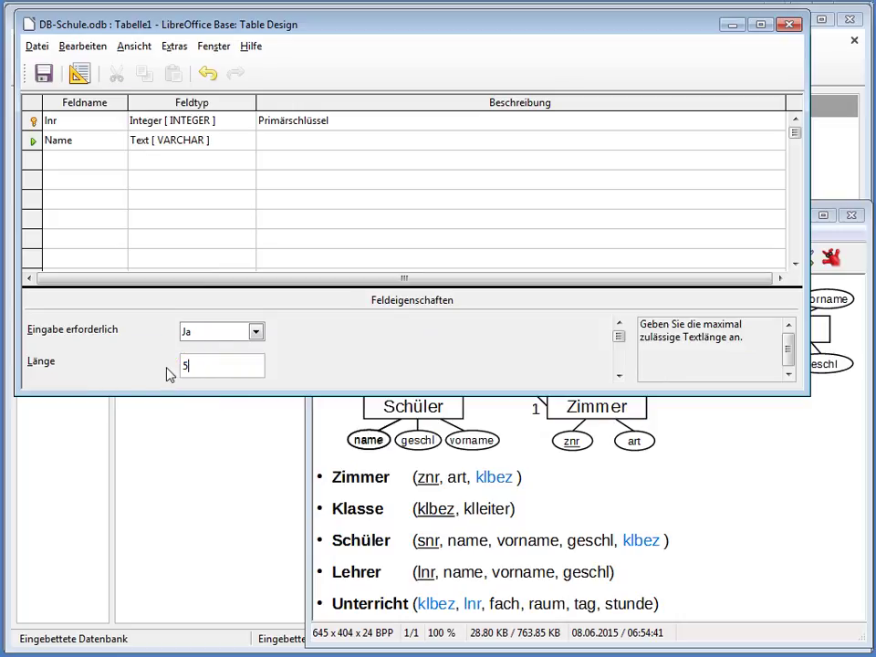
# Add a Vorname field as Text [ VARCHAR ] with length 50 and required input set to Ja
pyautogui.click(67, 178)
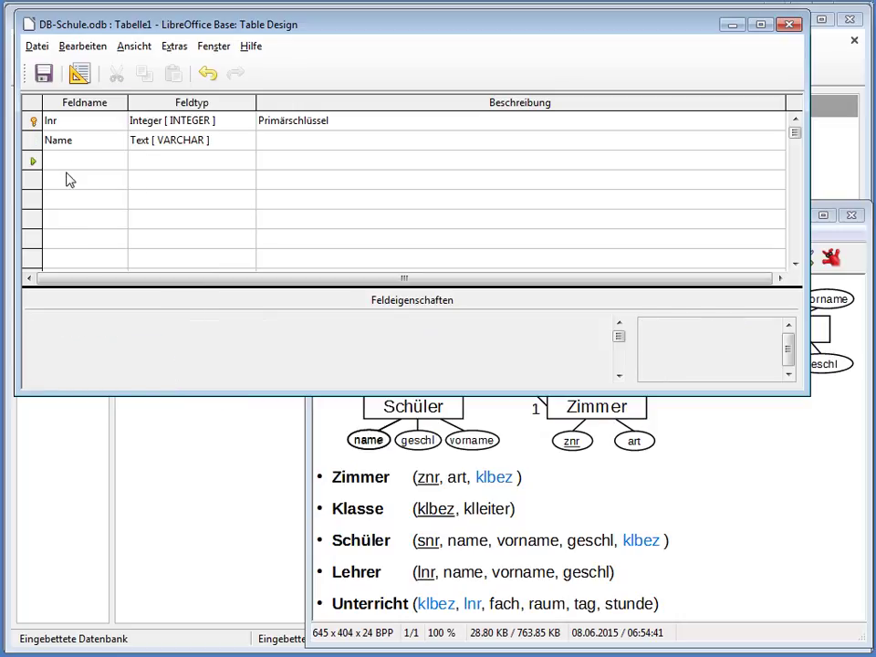
pyautogui.write('Vorname')
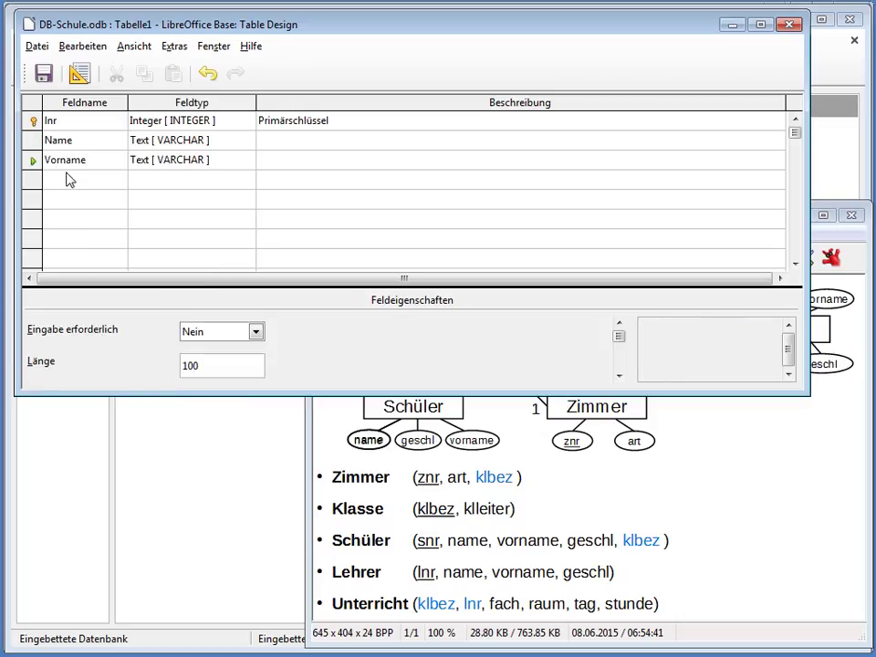
pyautogui.click(219, 164)
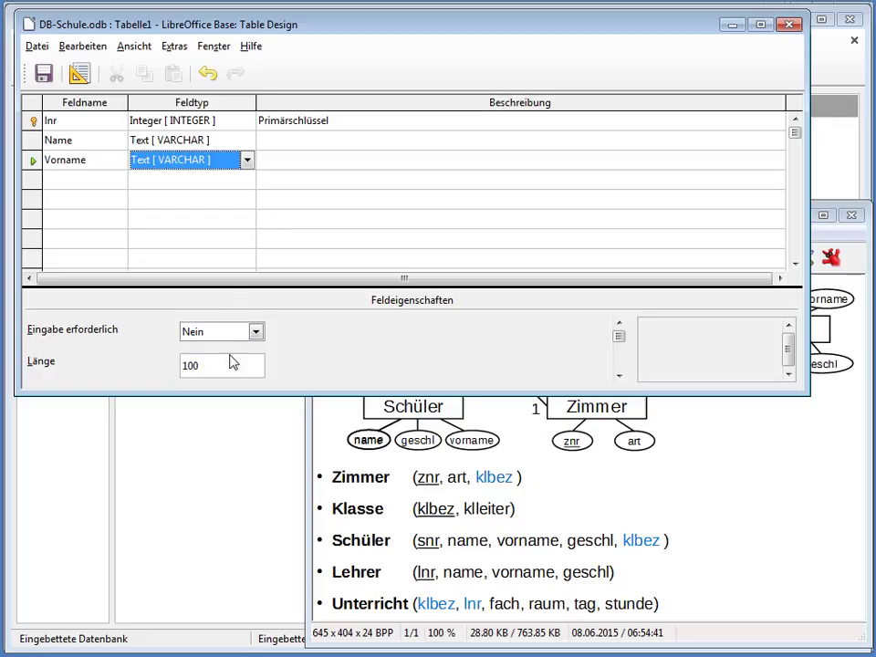
pyautogui.click(152, 361)
pyautogui.write('50')
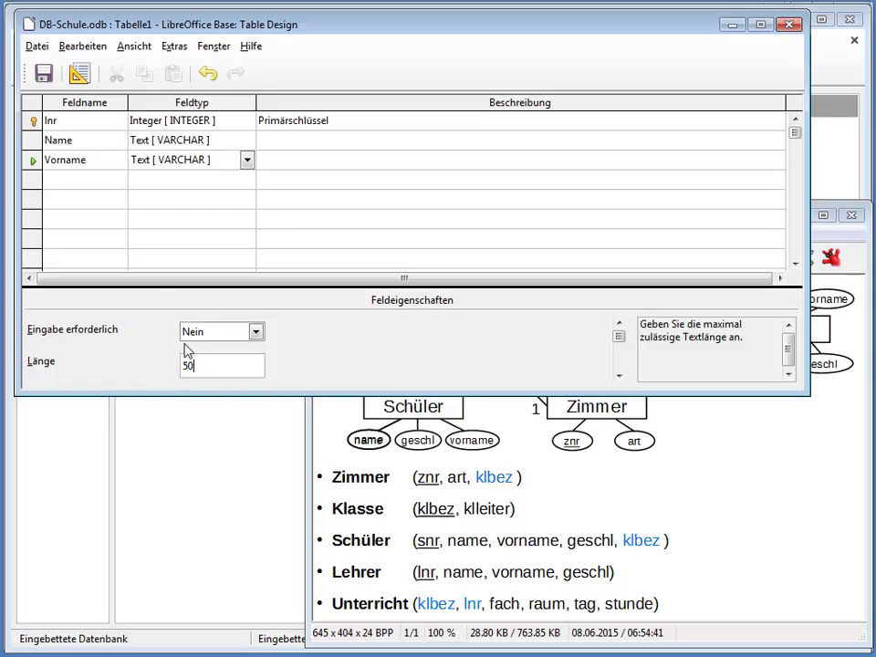
pyautogui.click(219, 332)
pyautogui.click(226, 347)
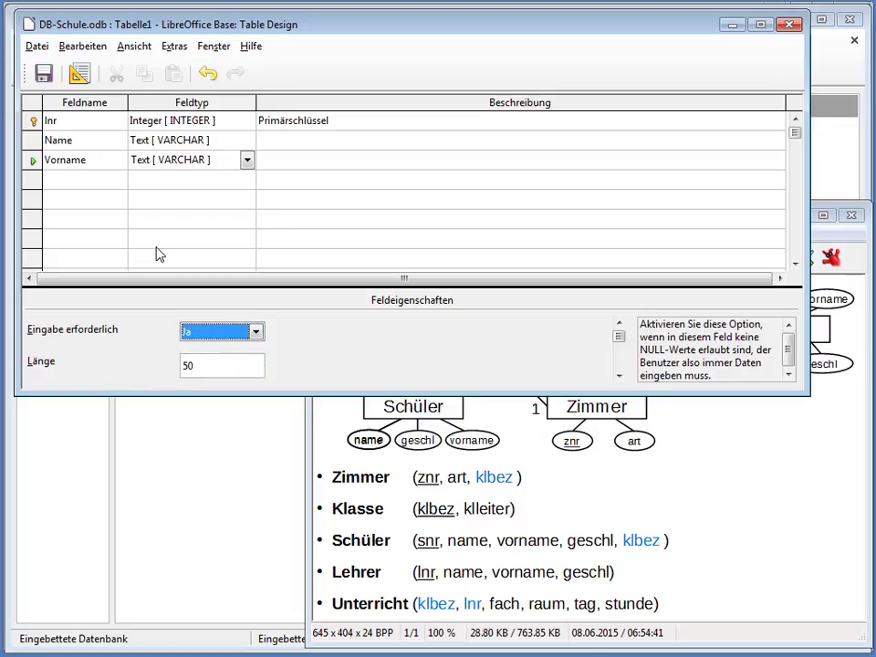
# Add a Geschlecht field of type Text (fix) [ CHAR ] with length 1 and required input set to Ja
pyautogui.click(96, 180)
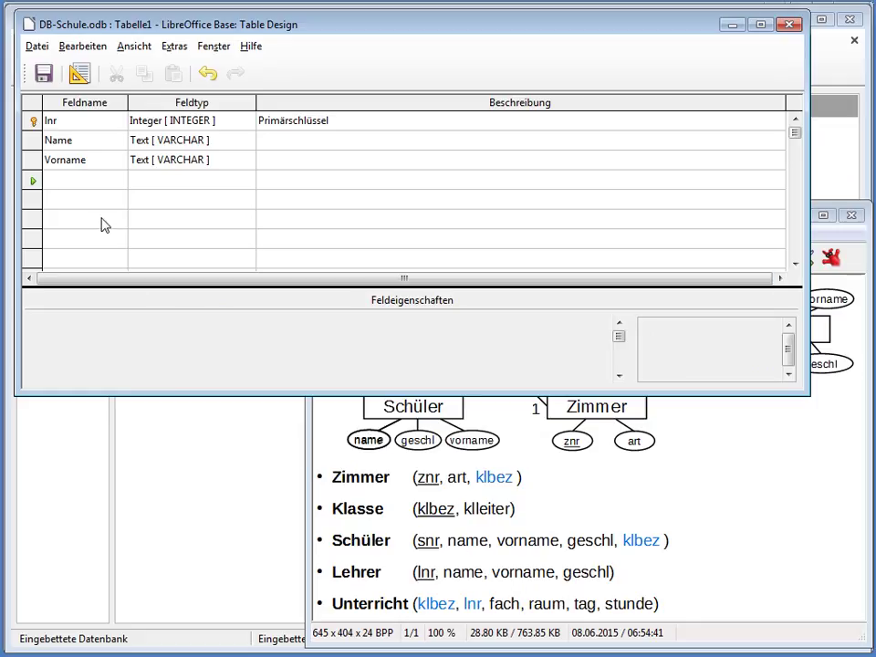
pyautogui.write('Geschlecht')
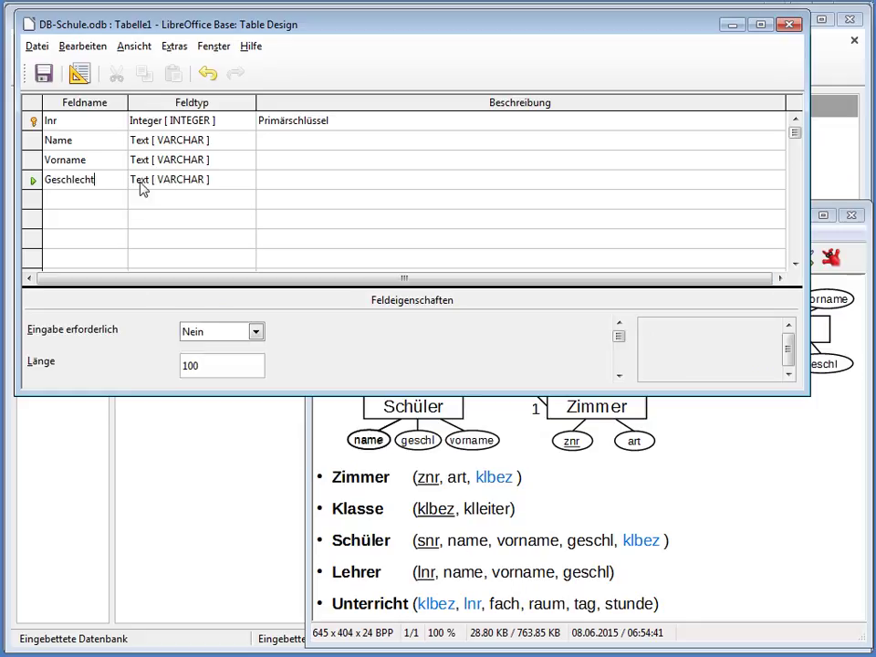
pyautogui.click(144, 180)
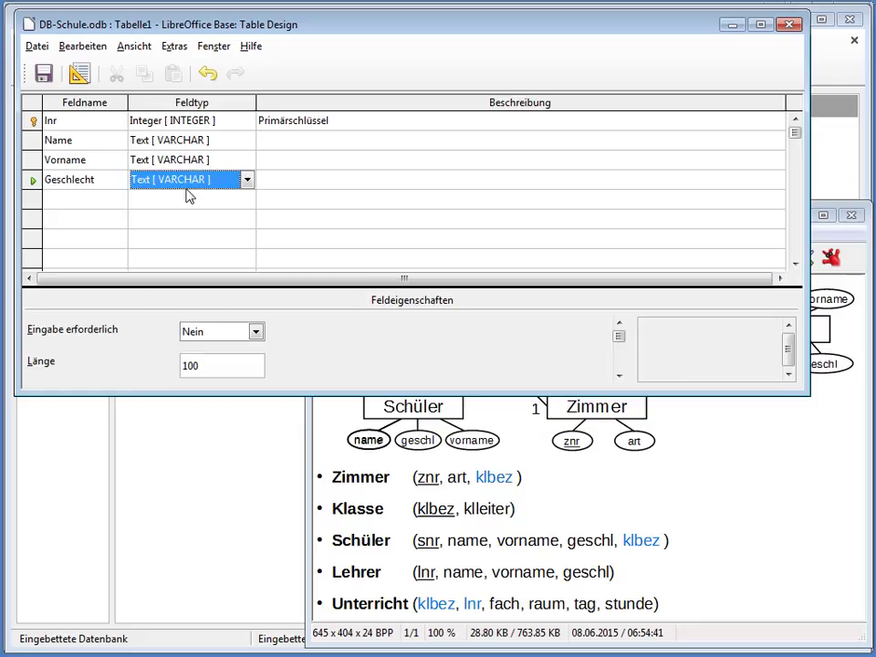
pyautogui.click(247, 180)
pyautogui.scroll(2, 273, 214)
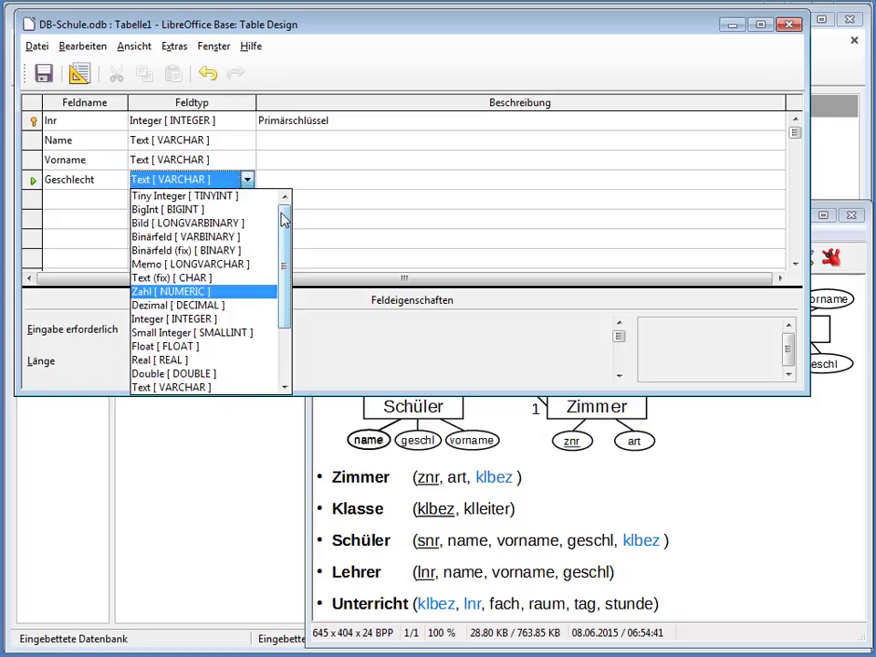
pyautogui.click(168, 278)
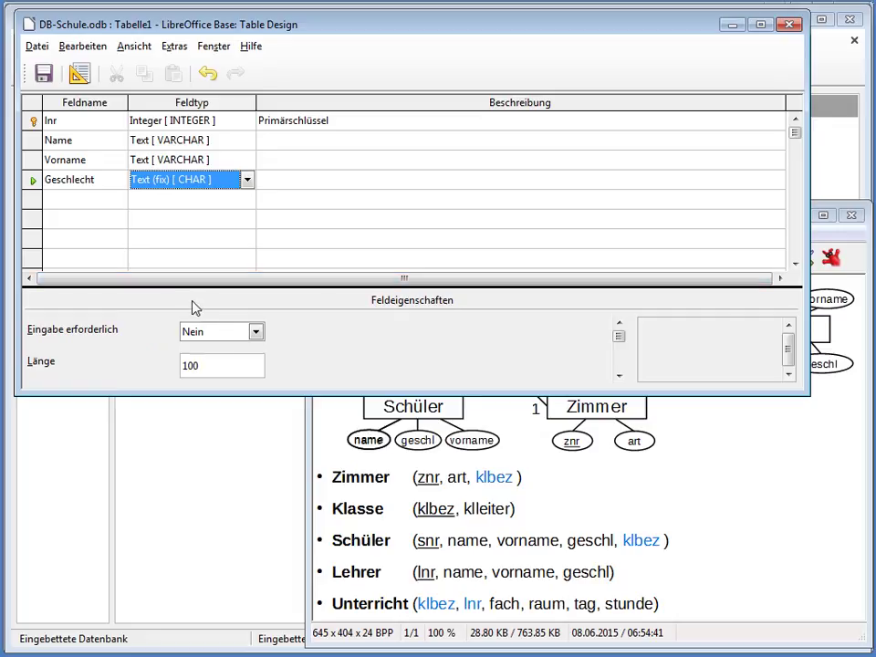
pyautogui.doubleClick(192, 364)
pyautogui.write('1')
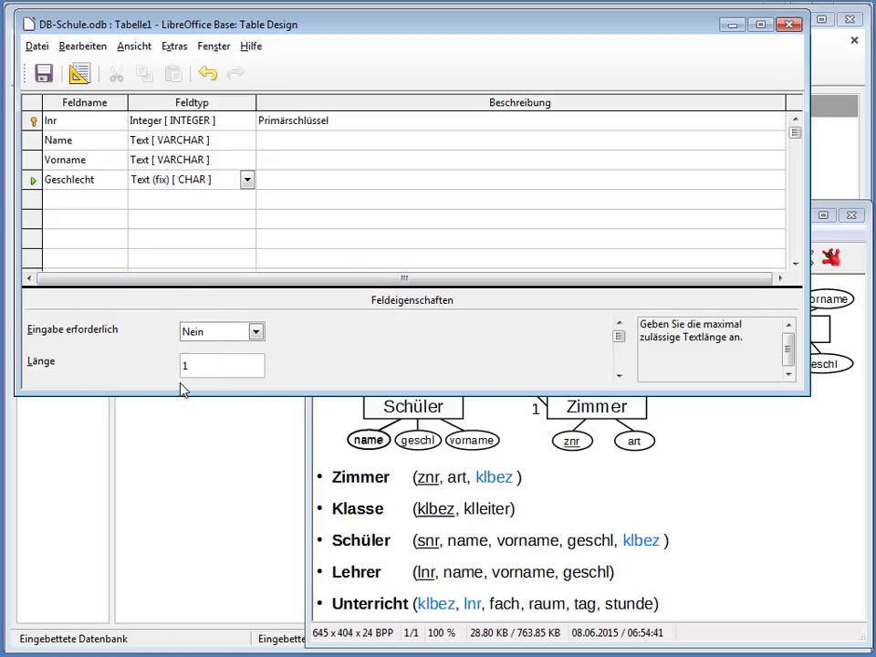
pyautogui.click(255, 331)
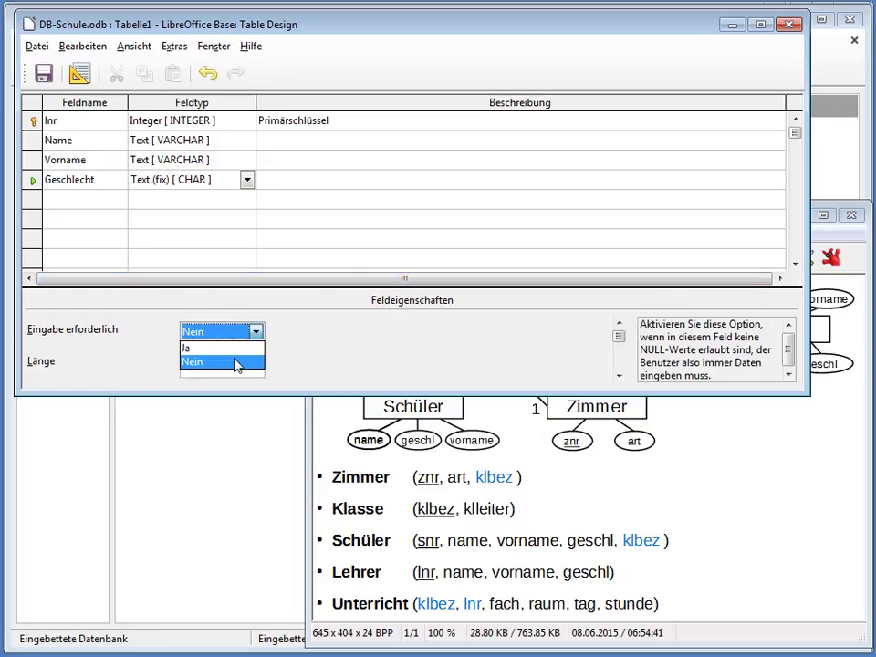
pyautogui.click(196, 348)
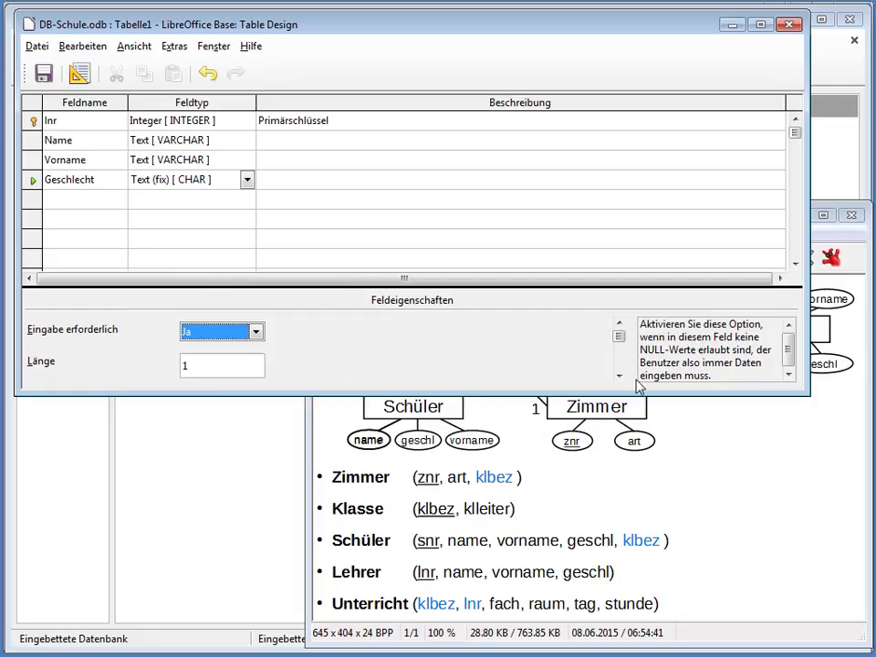
# Set Auto-Wert to Ja for the lnr primary key field
pyautogui.click(114, 127)
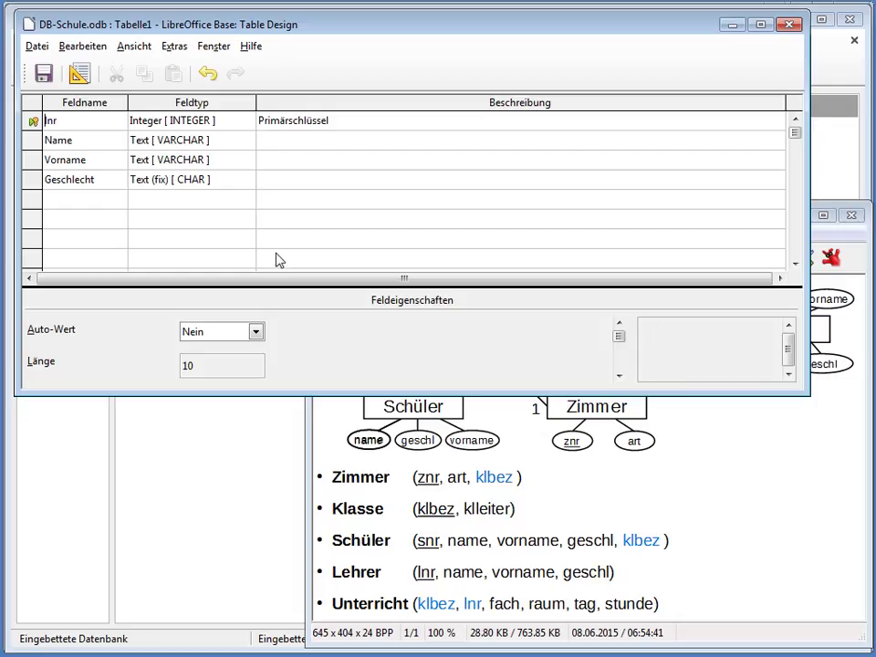
pyautogui.click(255, 331)
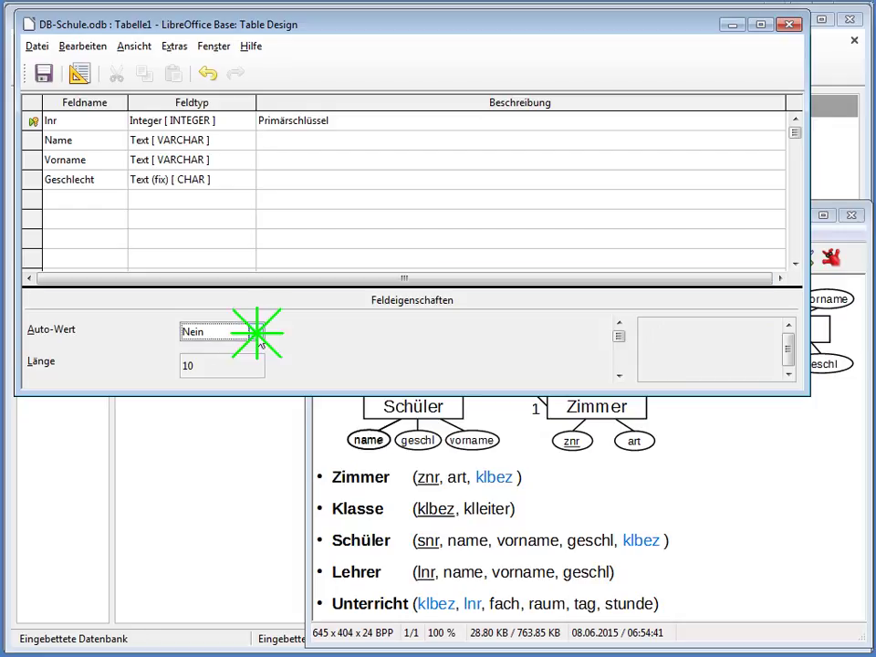
pyautogui.press('Return')
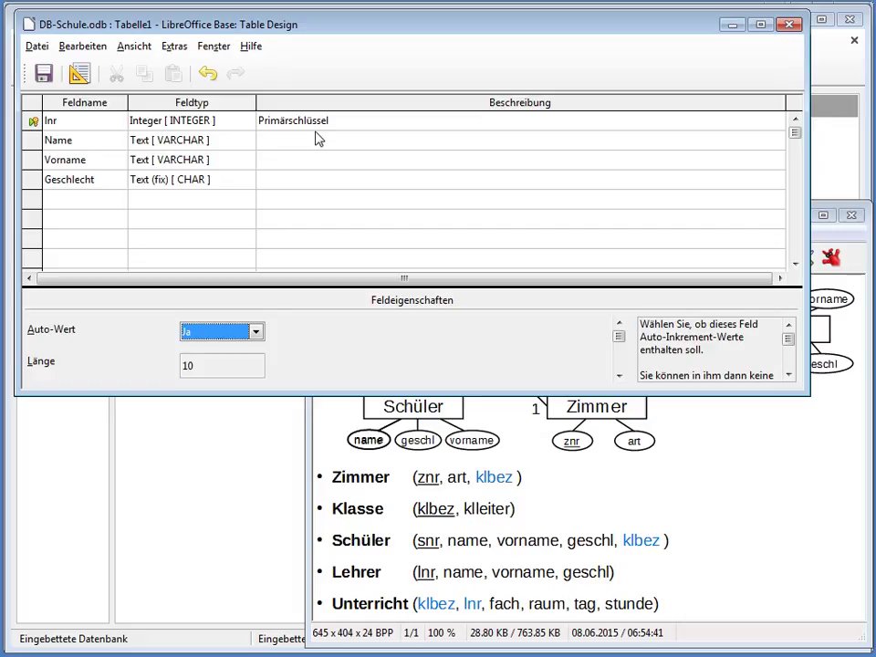
# Save the table design under the name Lehrer and close it, saving the pending changes
pyautogui.click(44, 79)
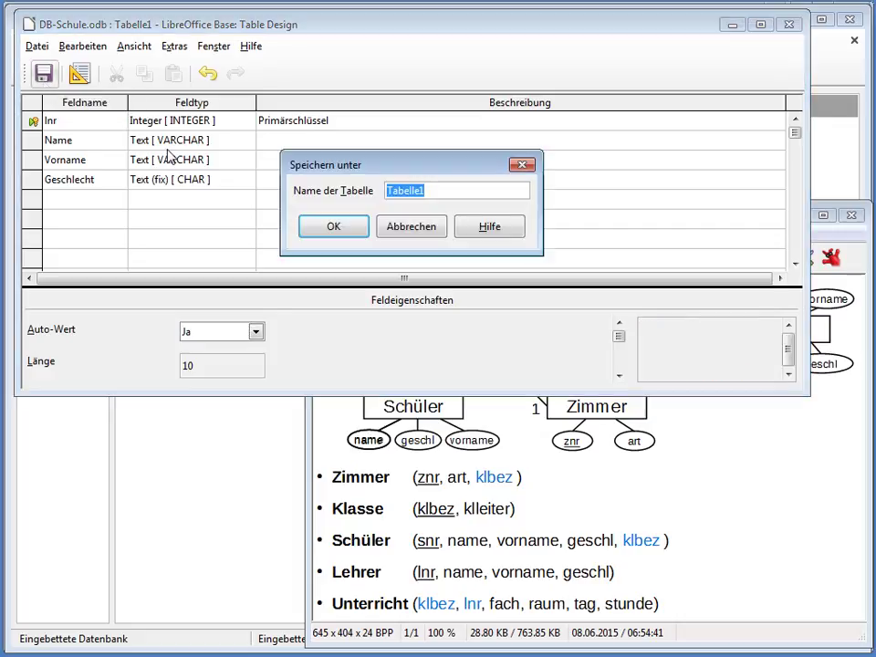
pyautogui.write('Lehrer')
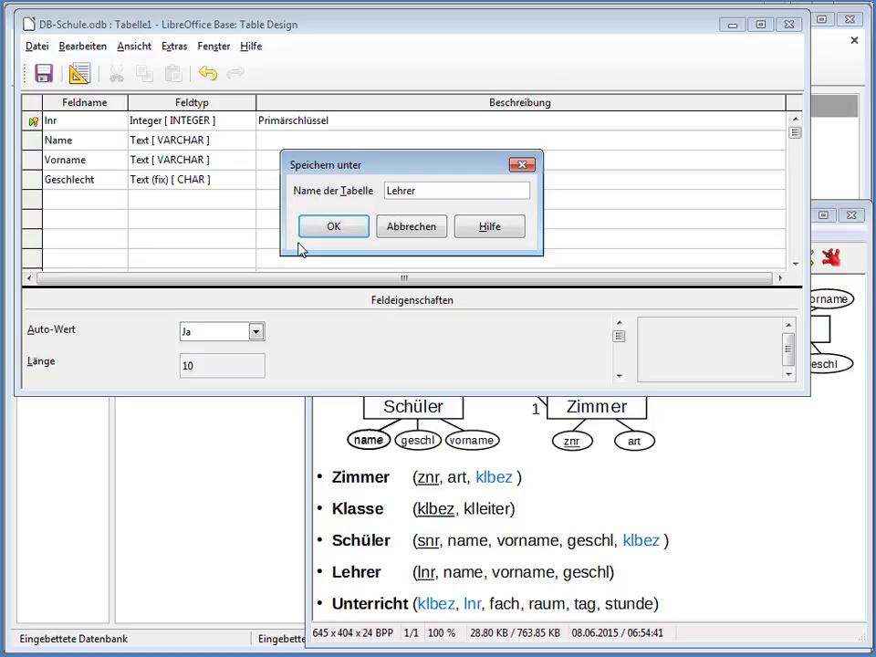
pyautogui.click(320, 224)
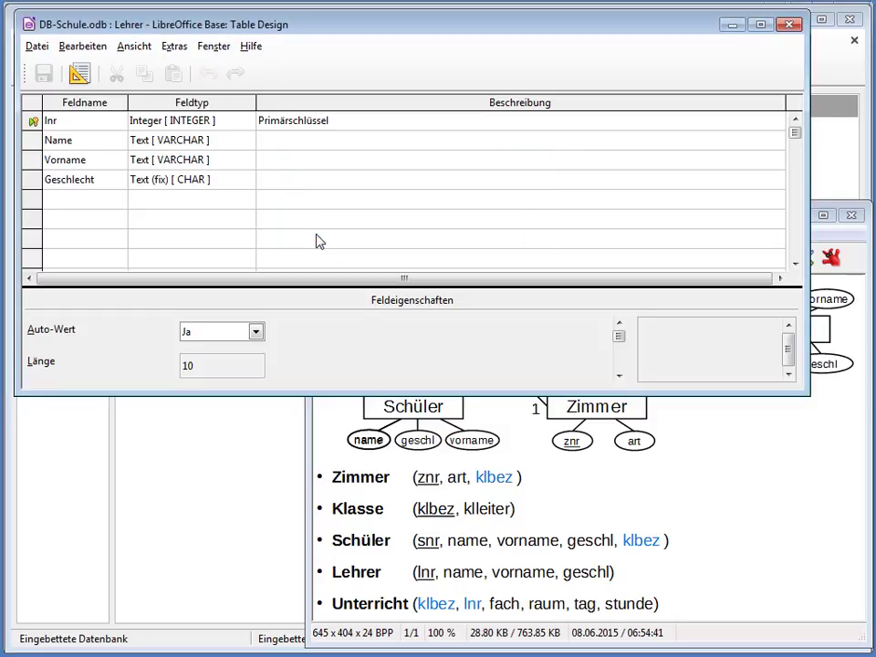
pyautogui.click(788, 23)
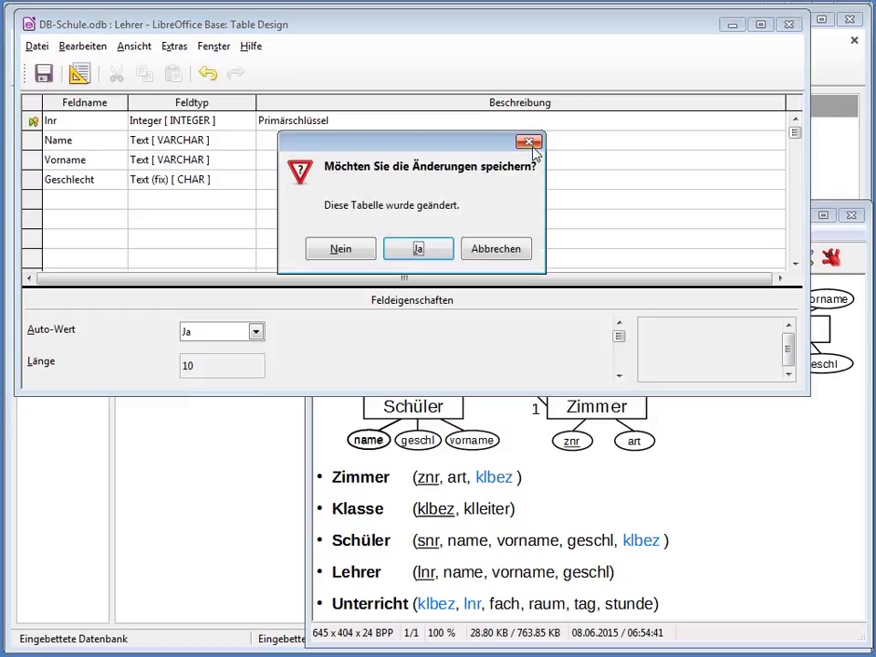
pyautogui.click(408, 254)
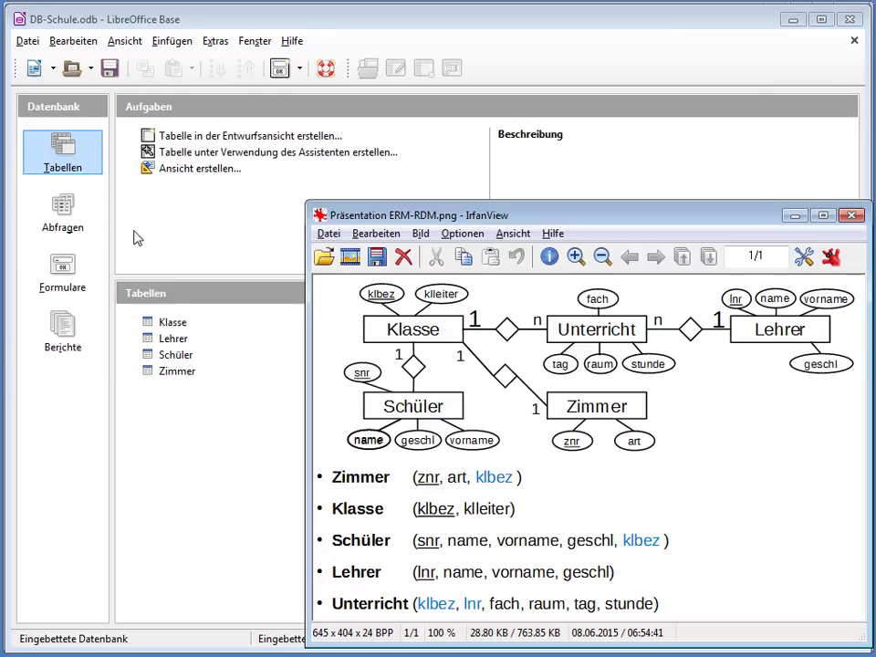
# Save the database and open a new table design with the ERM-RDM.png diagram visible behind it
pyautogui.click(105, 76)
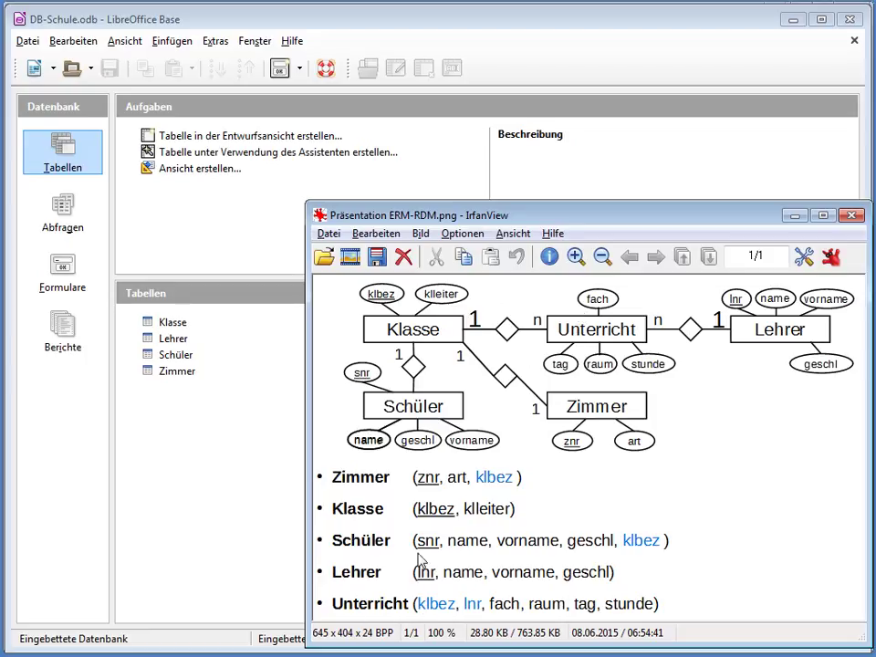
pyautogui.click(202, 138)
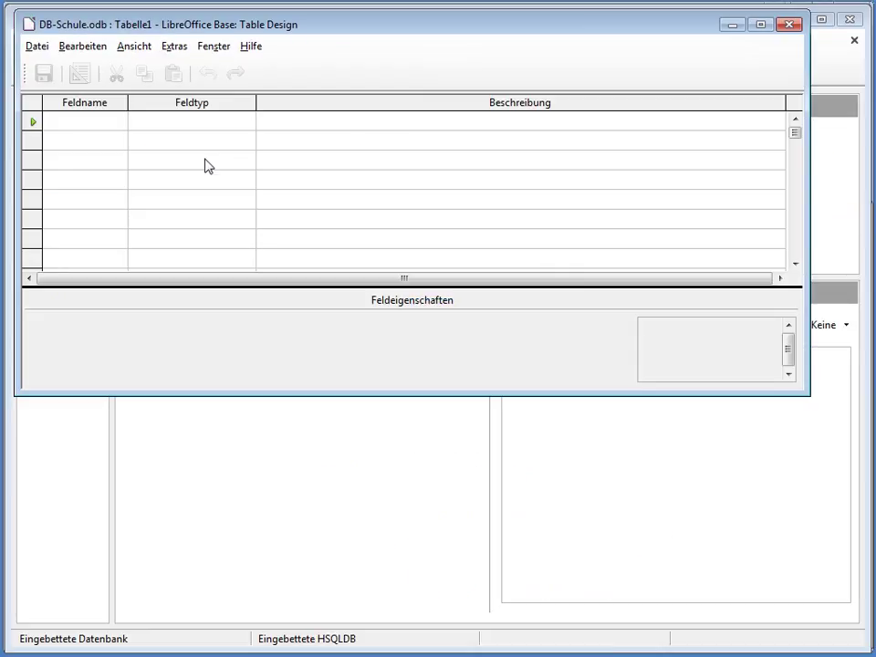
pyautogui.hotkey('alt', 'F4')
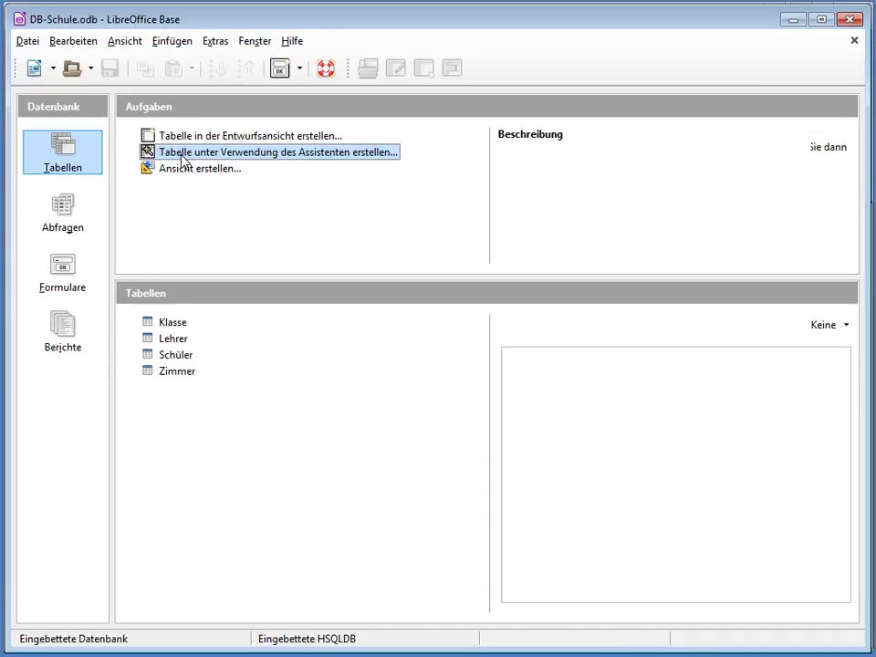
pyautogui.hotkey('alt', 'Tab')
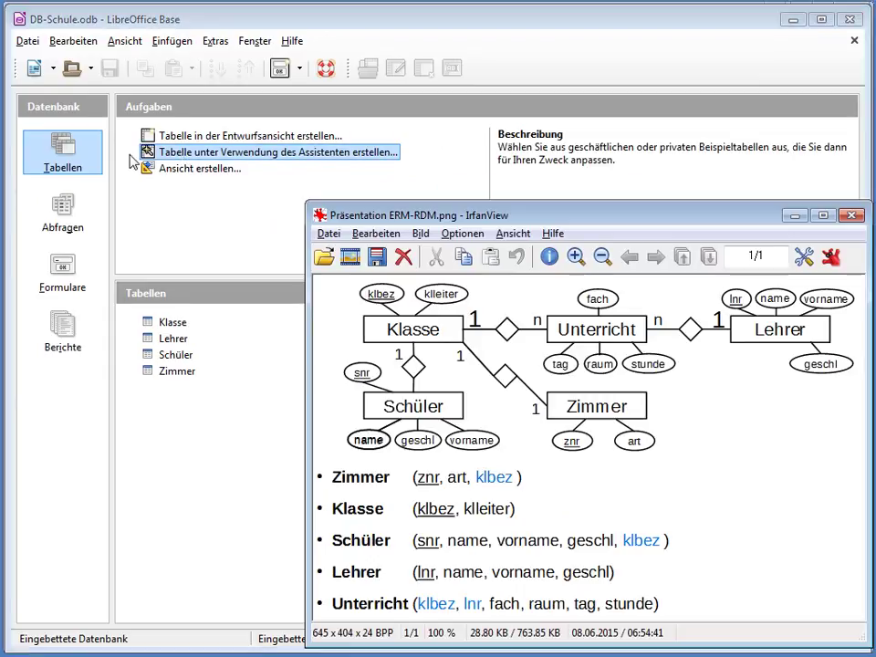
pyautogui.hotkey('alt', 'Tab')
pyautogui.hotkey('alt', 'Tab')
pyautogui.hotkey('alt', 'Tab')
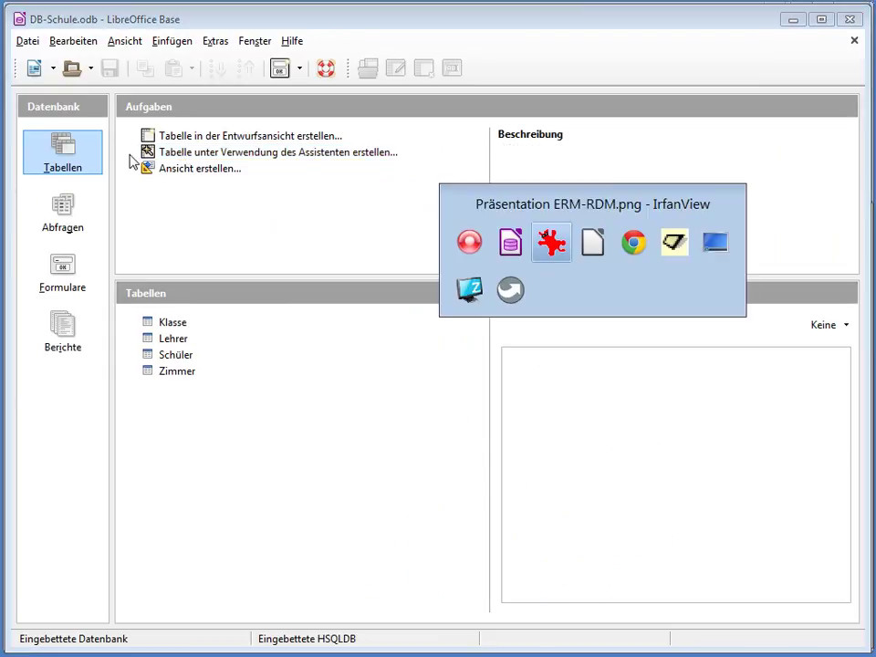
pyautogui.hotkey('alt', 'Tab')
pyautogui.hotkey('alt', 'Tab')
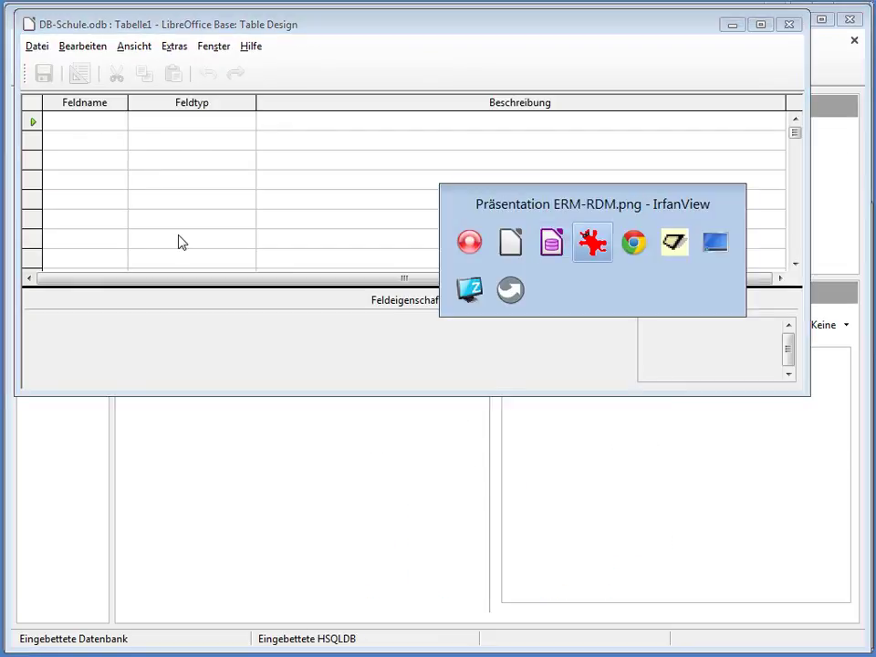
pyautogui.click(117, 26)
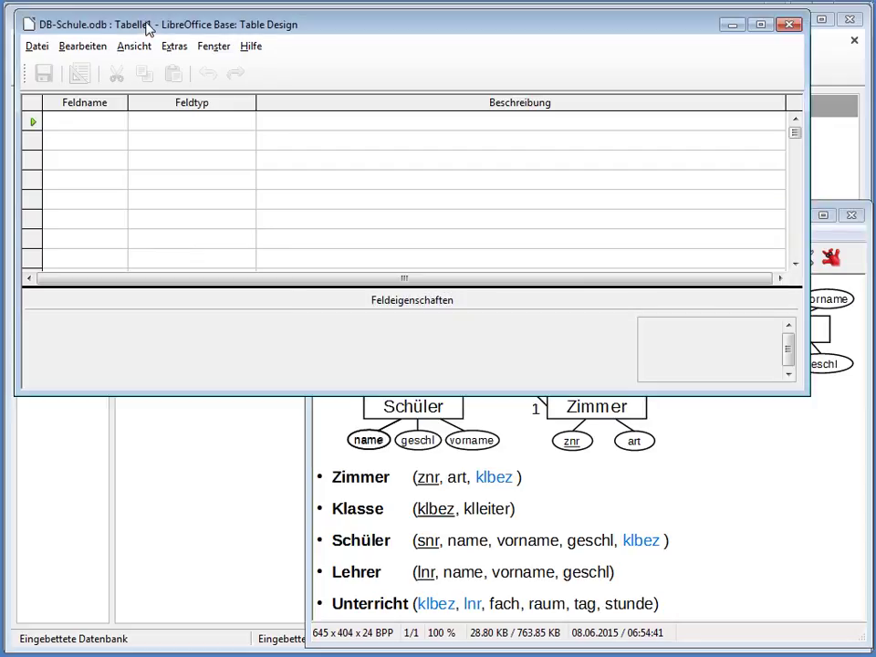
# Add a field named ID in the first row and make it the primary key
pyautogui.click(75, 125)
pyautogui.write('l')
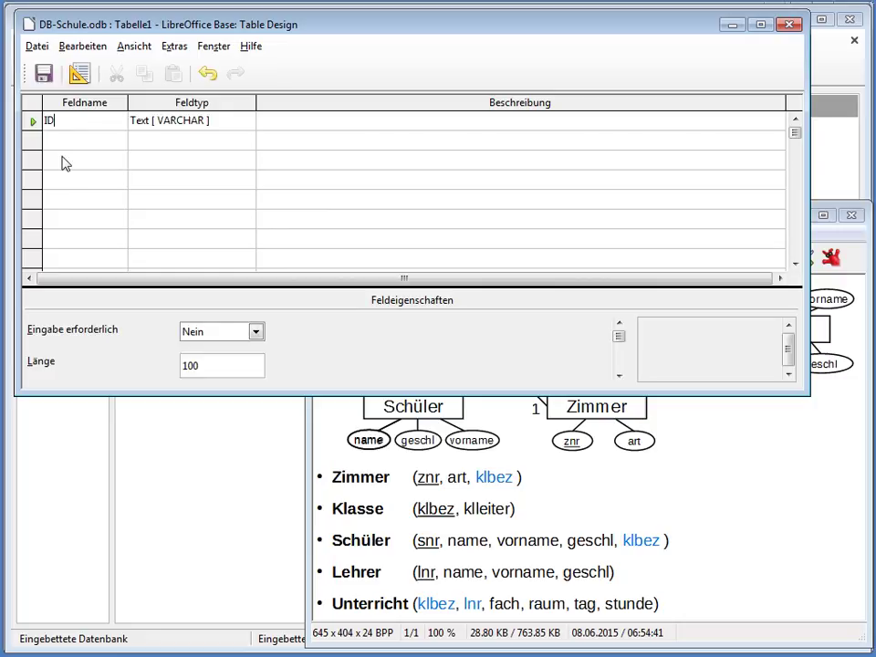
pyautogui.rightClick(32, 121)
pyautogui.click(68, 215)
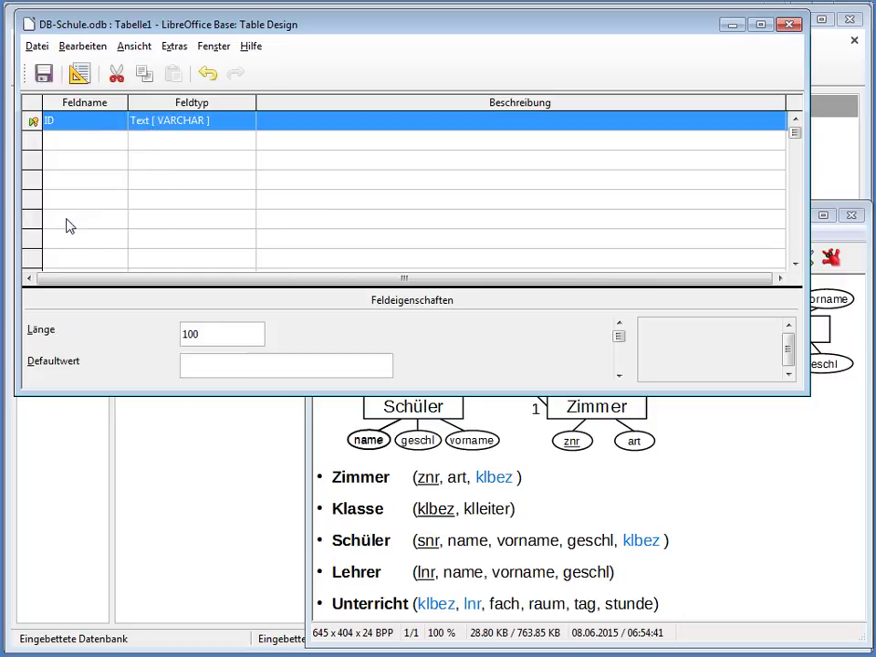
# Set the ID field's type to Integer [ INTEGER ], its Auto-Wert to Ja and its description to Primärschlüssel
pyautogui.click(225, 120)
pyautogui.click(246, 121)
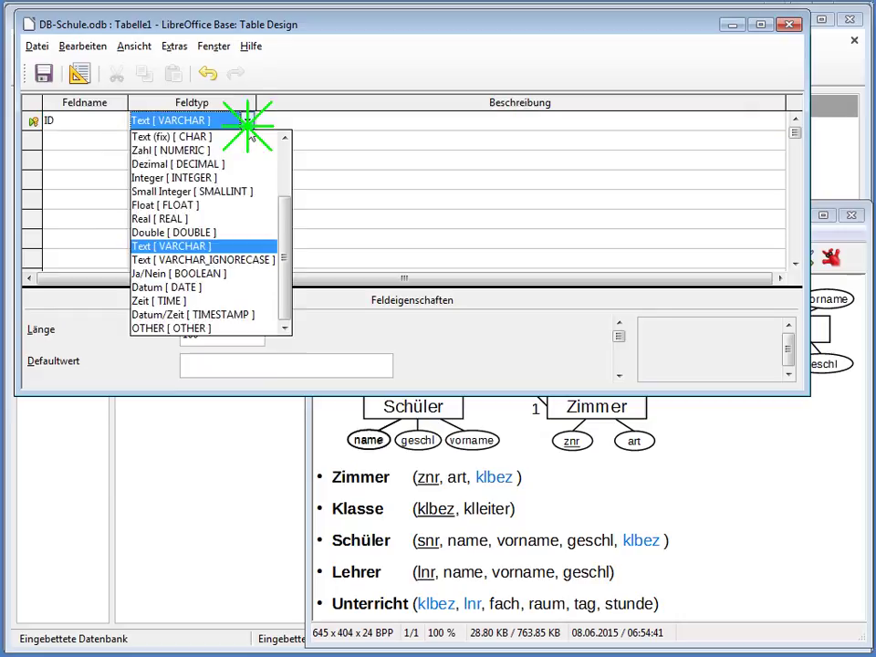
pyautogui.click(233, 179)
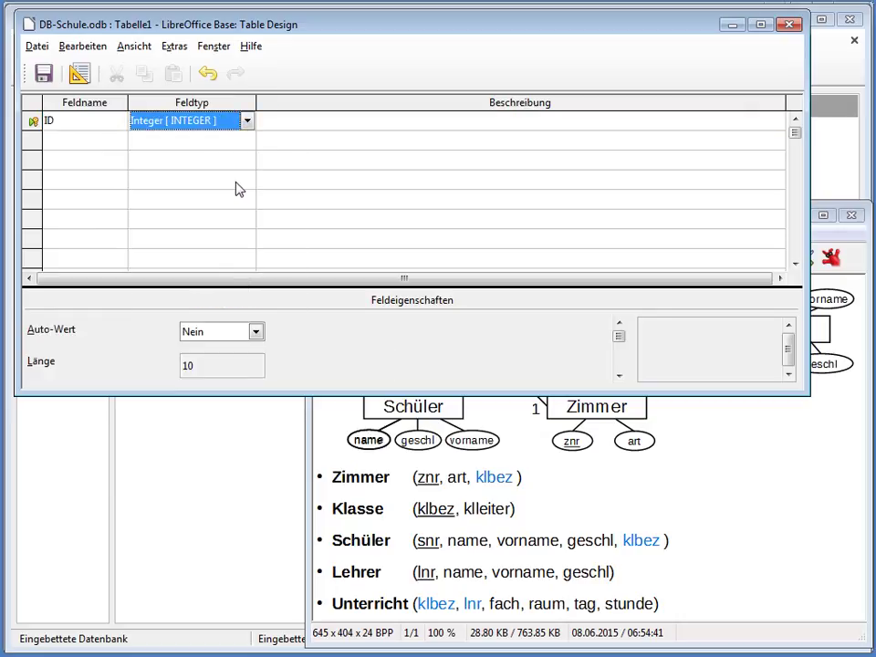
pyautogui.click(256, 331)
pyautogui.click(239, 347)
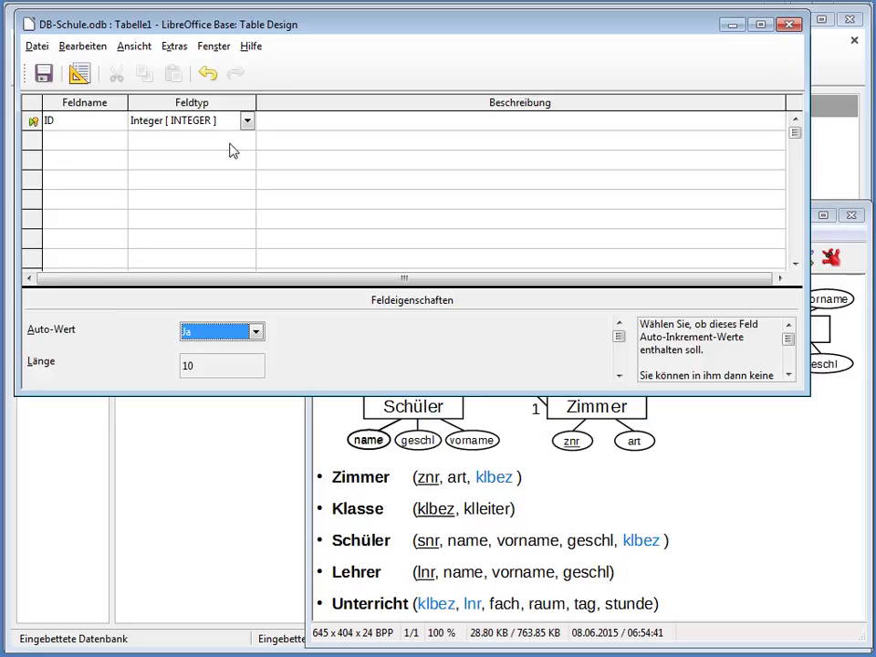
pyautogui.click(275, 123)
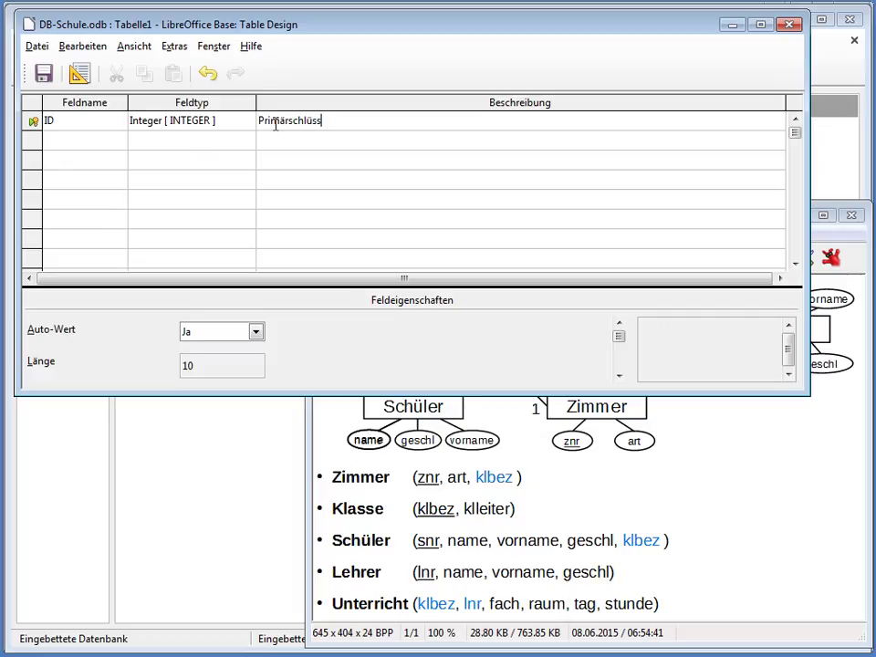
# Add a klbez field of type Text [ VARCHAR ] with length 25 and the description Fremdschlüssel
pyautogui.click(33, 141)
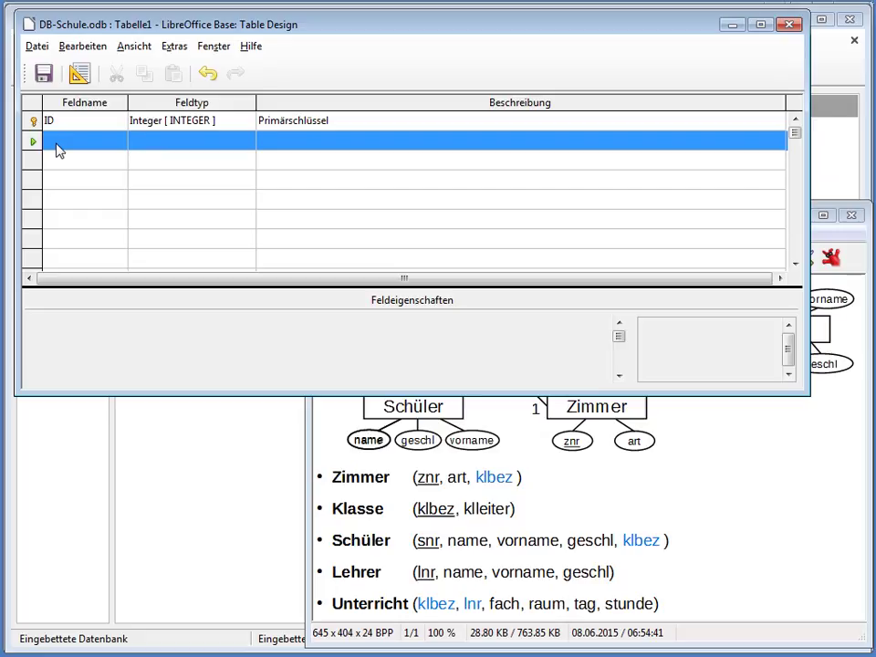
pyautogui.click(56, 143)
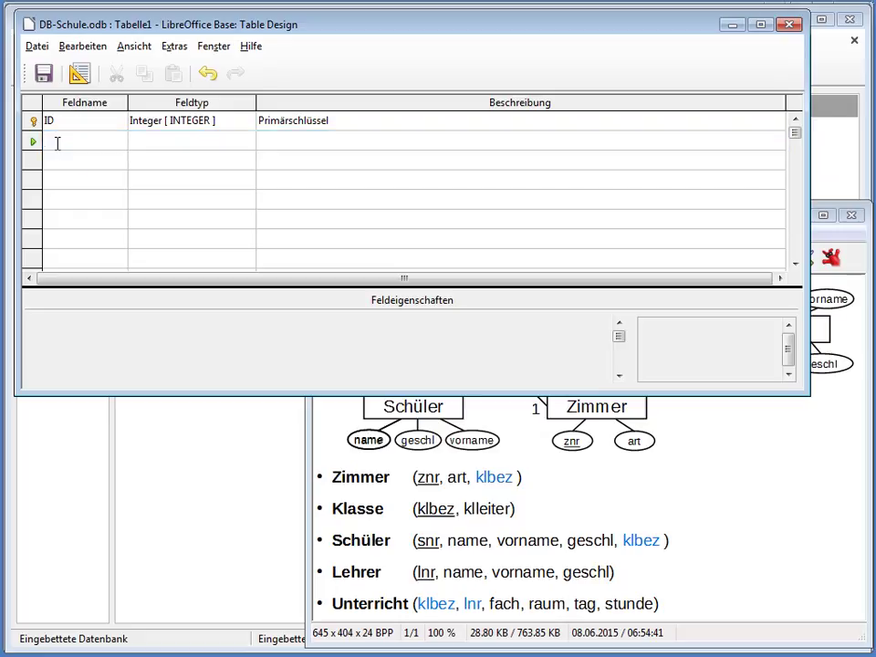
pyautogui.write('klbez')
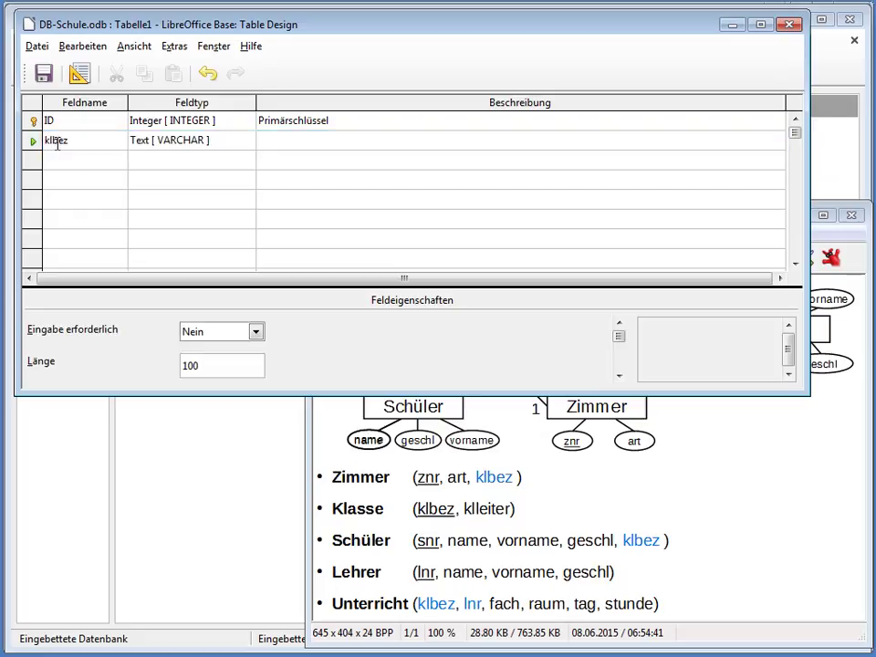
pyautogui.doubleClick(186, 364)
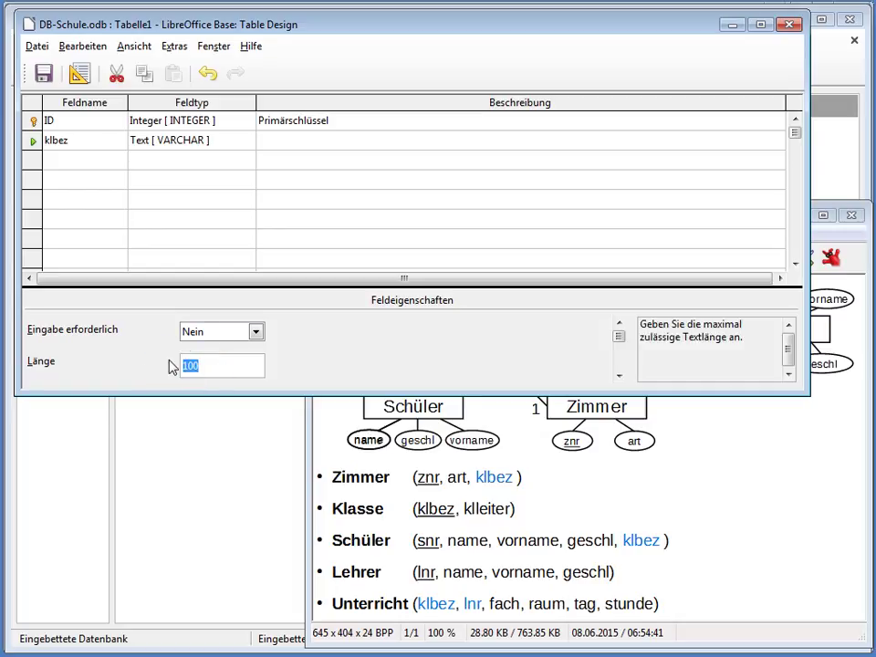
pyautogui.write('25')
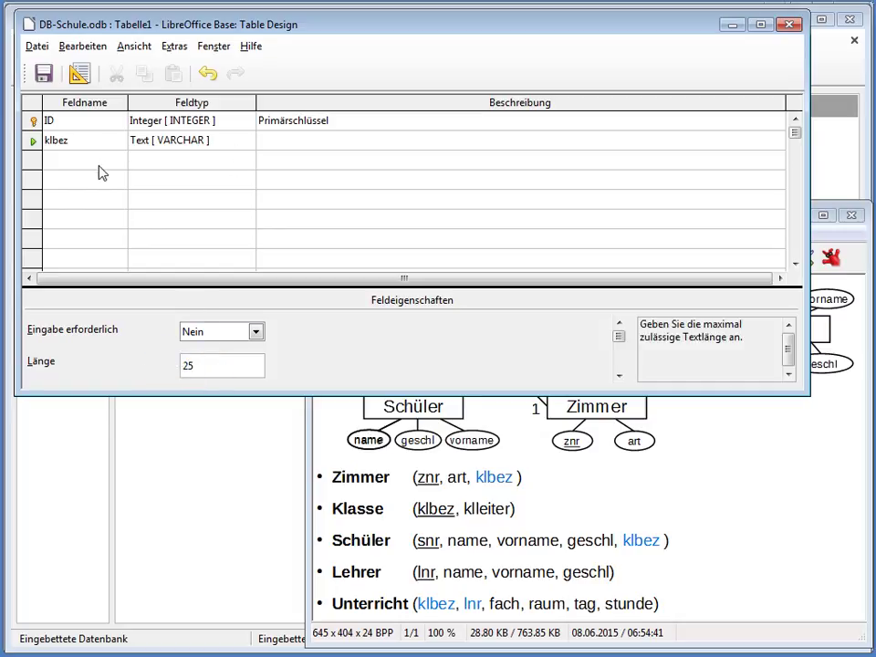
pyautogui.click(289, 140)
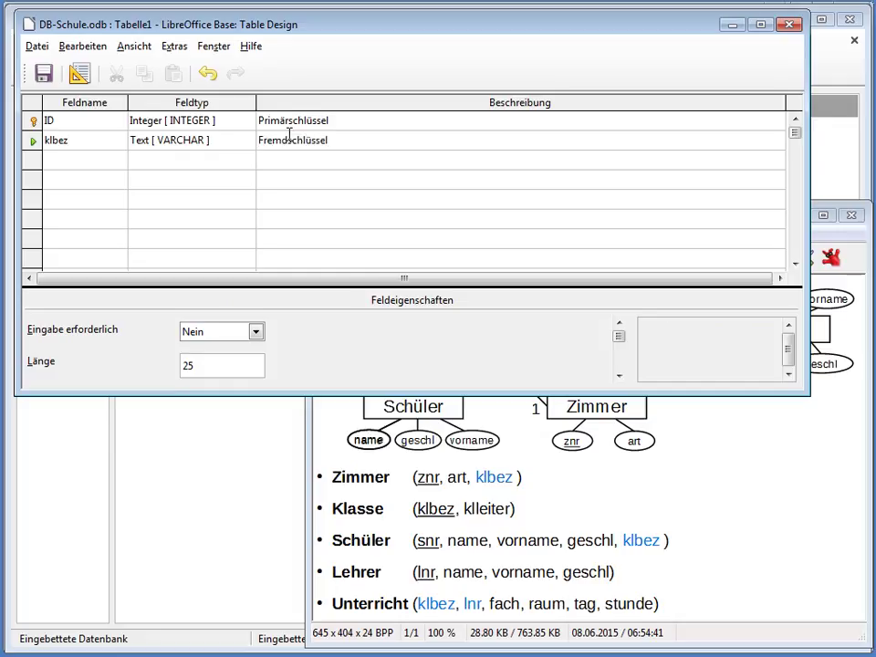
# Set required input to Ja for the klbez field
pyautogui.moveTo(448, 20); pyautogui.dragTo(448, 102)
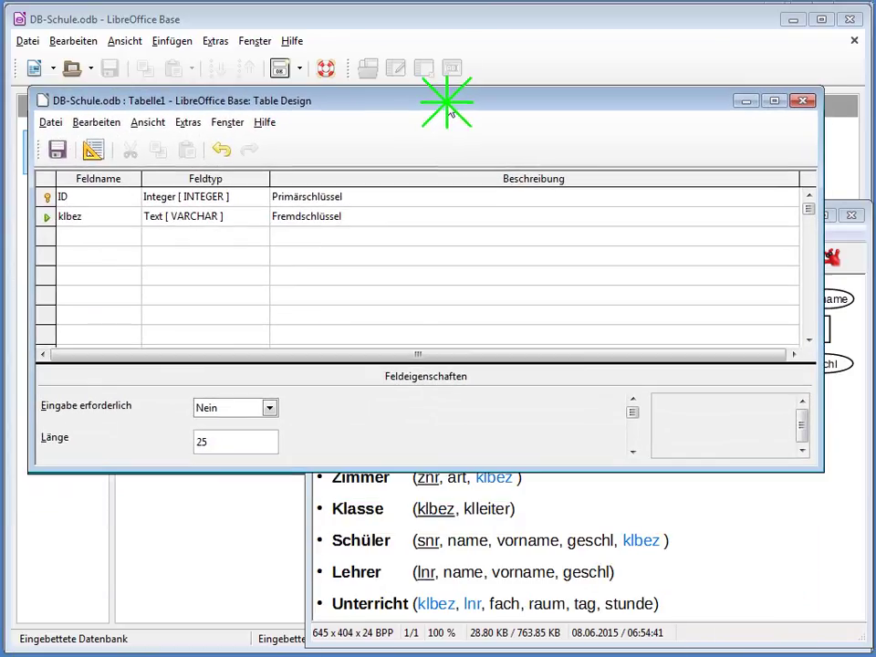
pyautogui.click(109, 236)
pyautogui.click(188, 221)
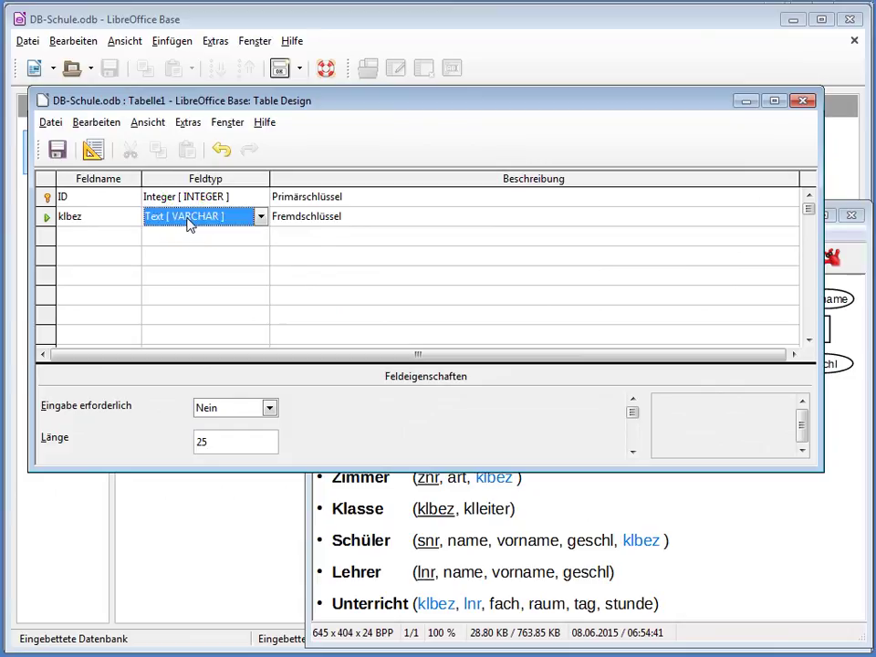
pyautogui.click(269, 407)
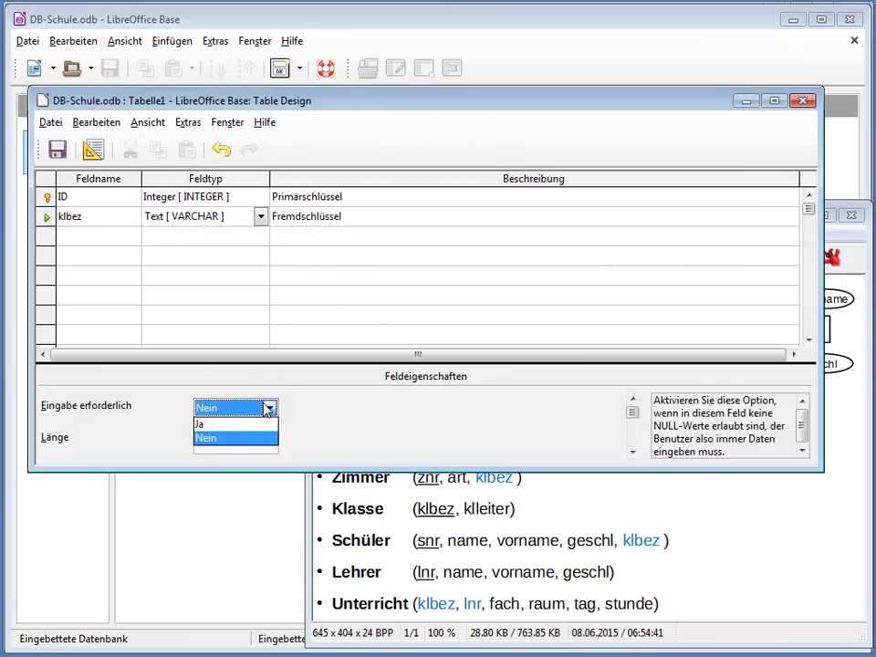
pyautogui.click(233, 423)
# Add an lnr field of type Integer [ INTEGER ] below klbez
pyautogui.click(68, 241)
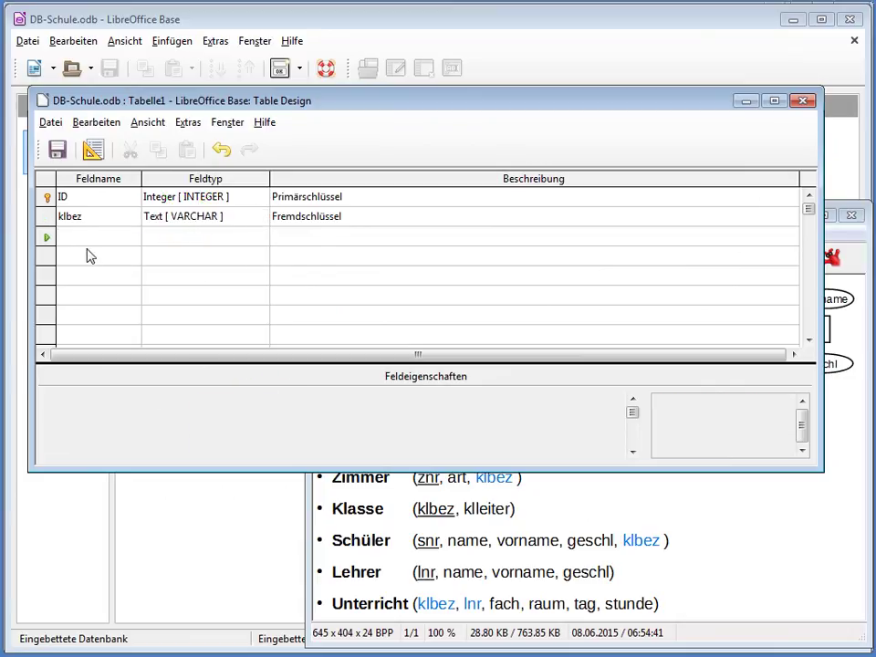
pyautogui.write('lnr')
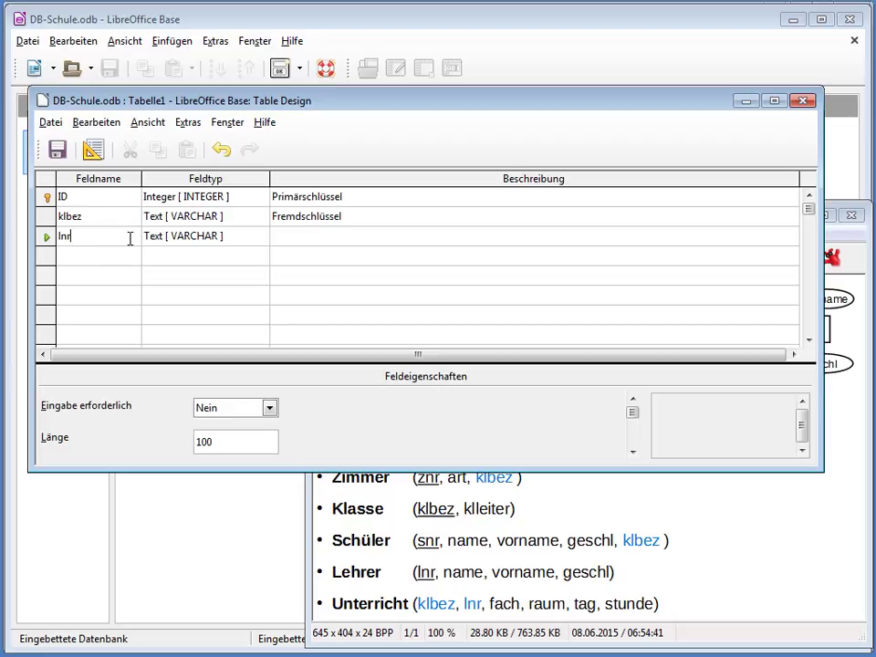
pyautogui.click(169, 235)
pyautogui.click(260, 239)
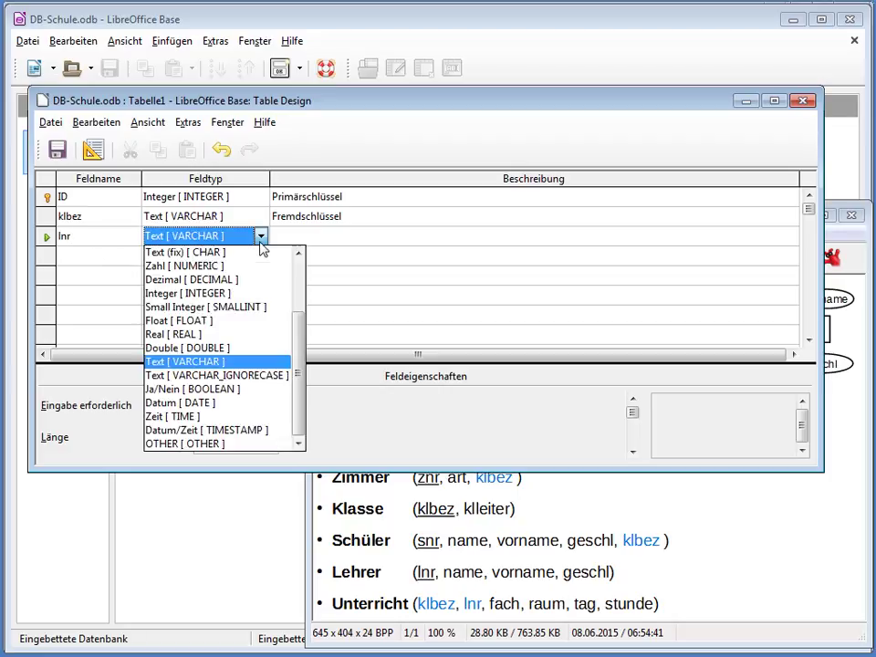
pyautogui.click(246, 297)
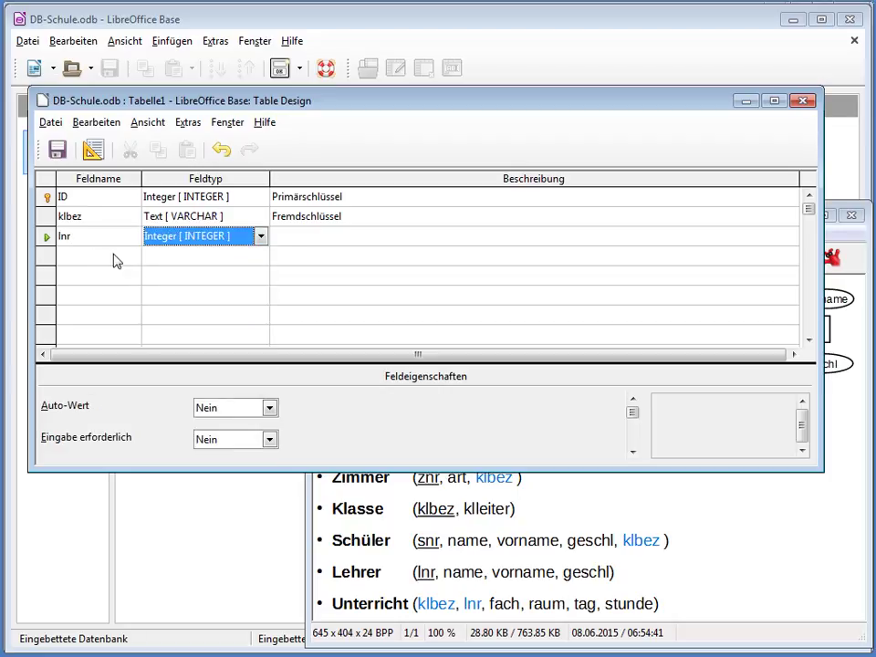
pyautogui.click(270, 410)
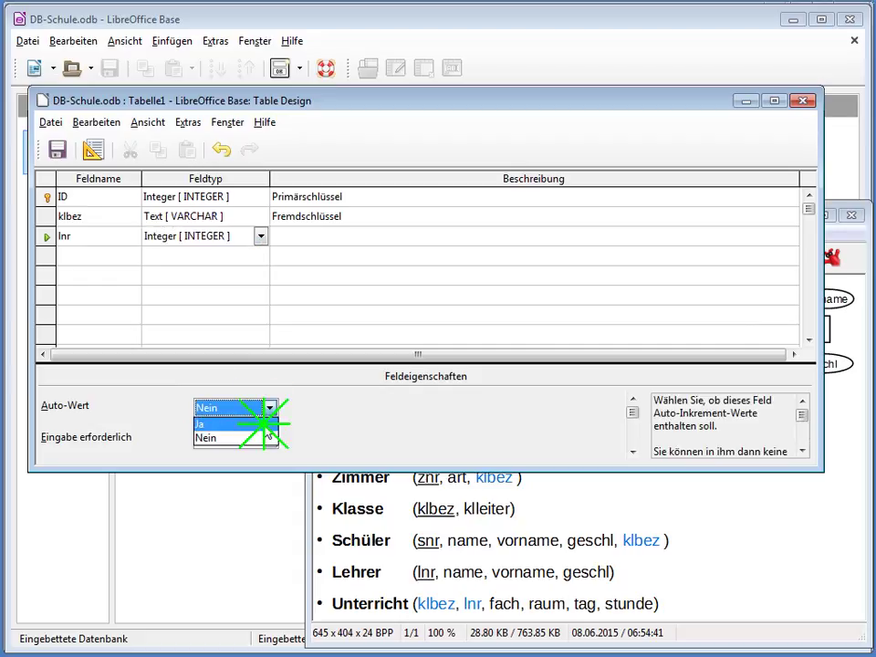
pyautogui.click(272, 423)
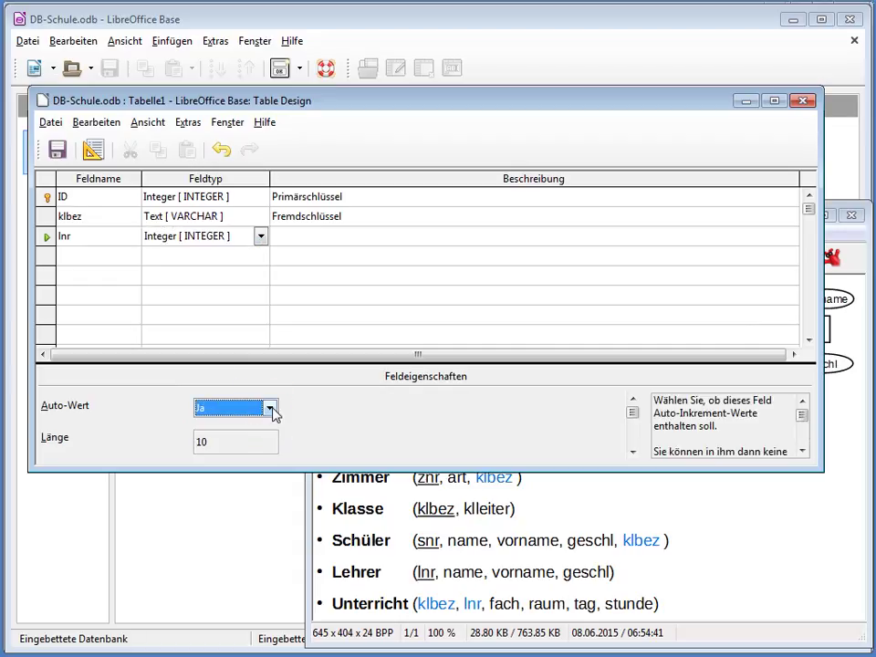
pyautogui.click(270, 408)
pyautogui.click(260, 441)
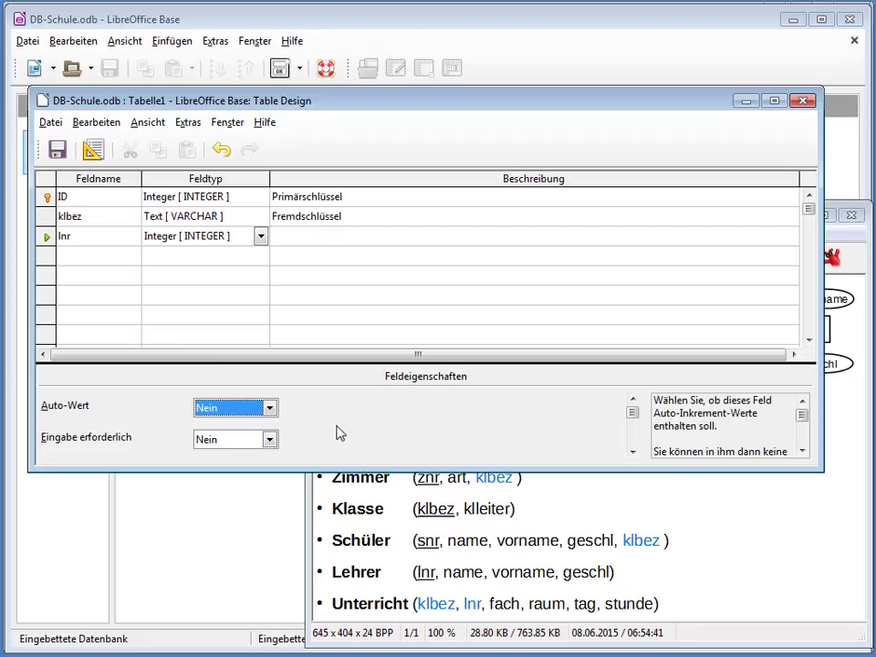
# Set required input to Ja for the lnr field and describe it as Fremdschlüssel
pyautogui.moveTo(327, 469); pyautogui.dragTo(259, 493)
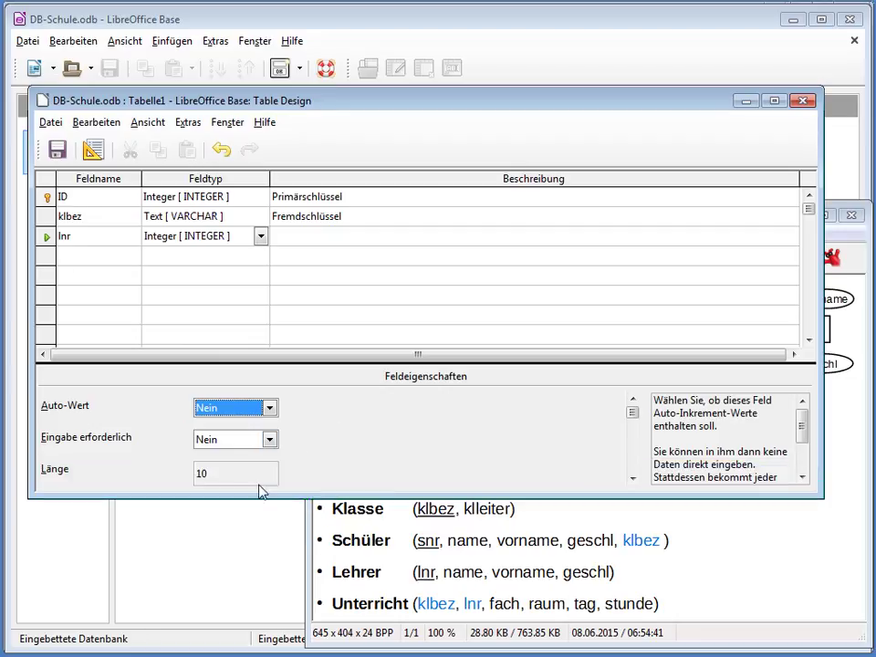
pyautogui.click(270, 439)
pyautogui.click(265, 453)
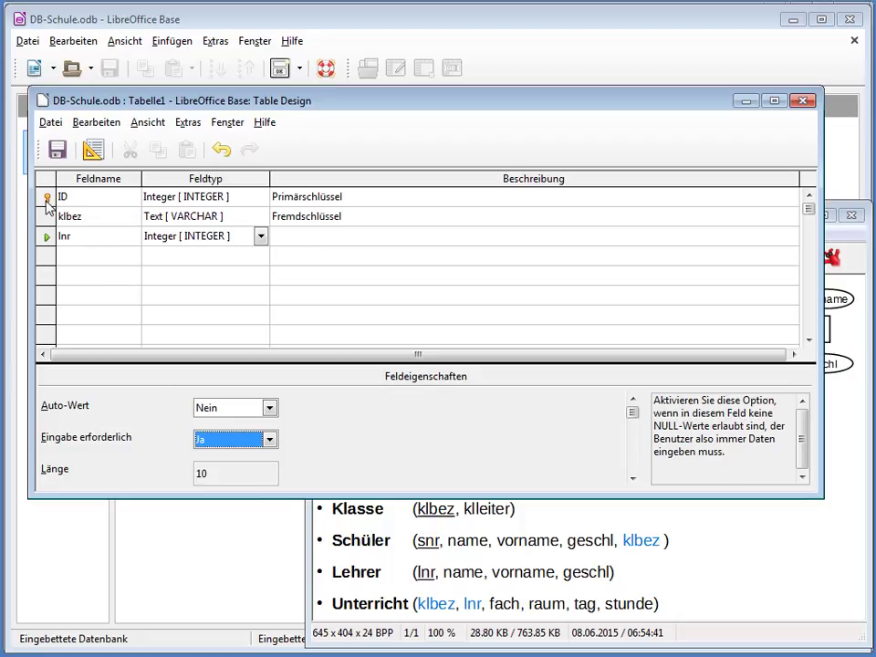
pyautogui.click(284, 235)
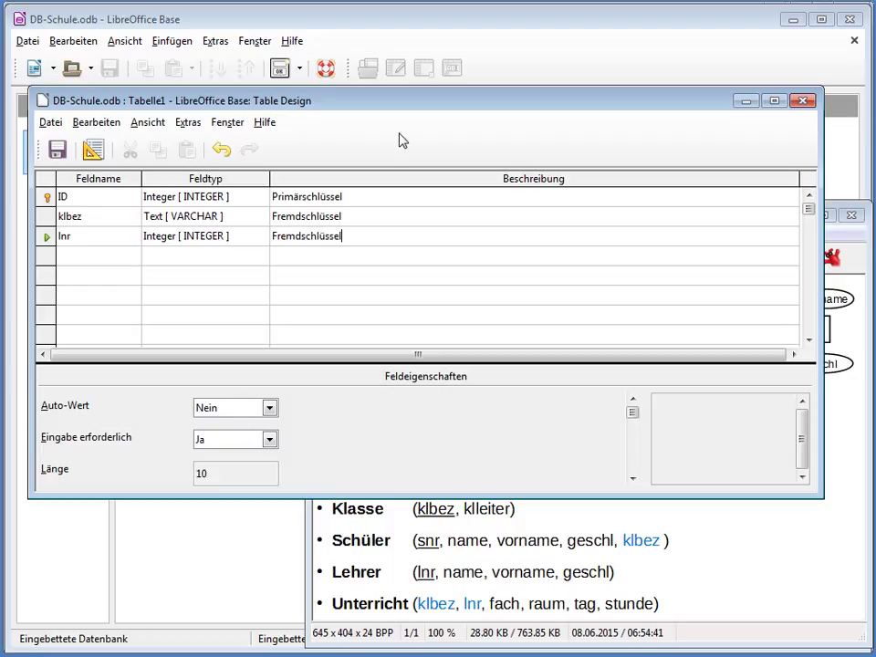
# Add a Fach field of type Text [ VARCHAR ] with length 50 below lnr
pyautogui.moveTo(404, 95); pyautogui.dragTo(250, 340)
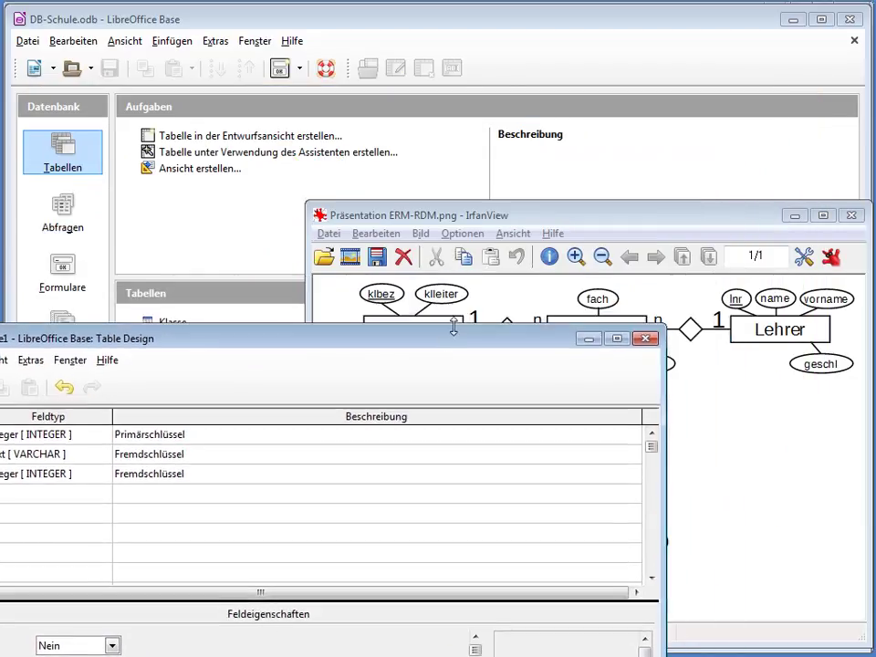
pyautogui.moveTo(535, 350); pyautogui.dragTo(687, 33)
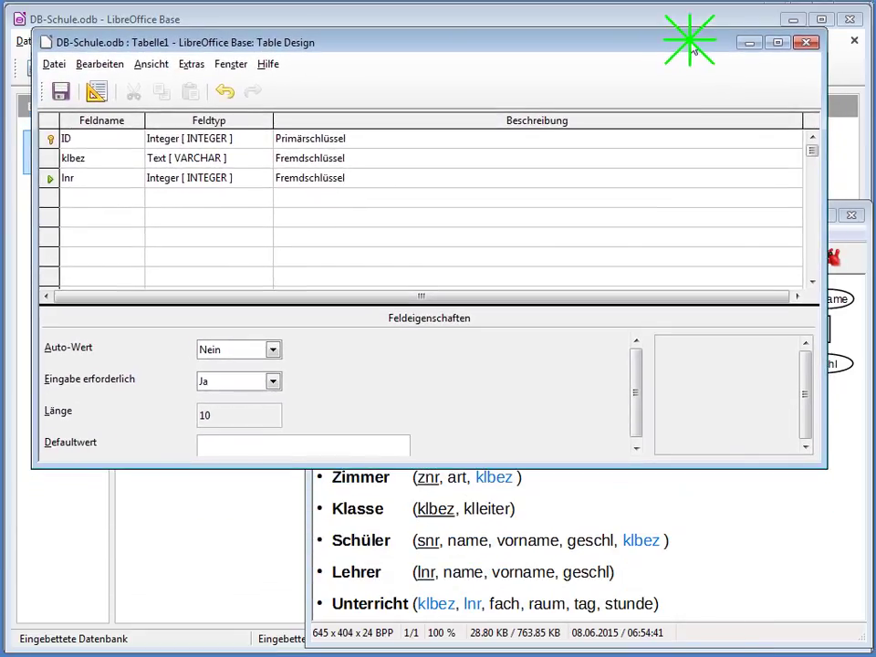
pyautogui.click(129, 199)
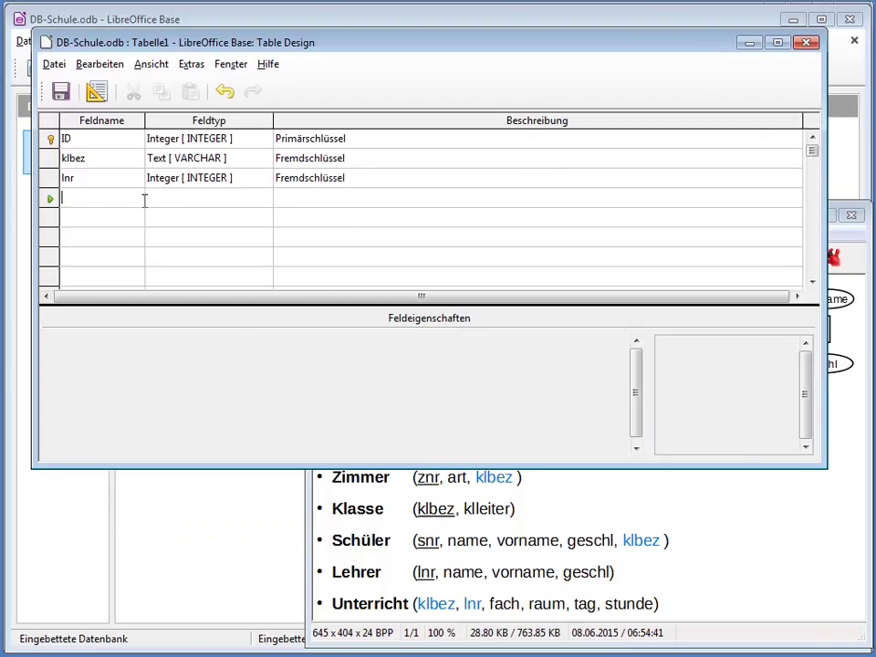
pyautogui.write('Fach')
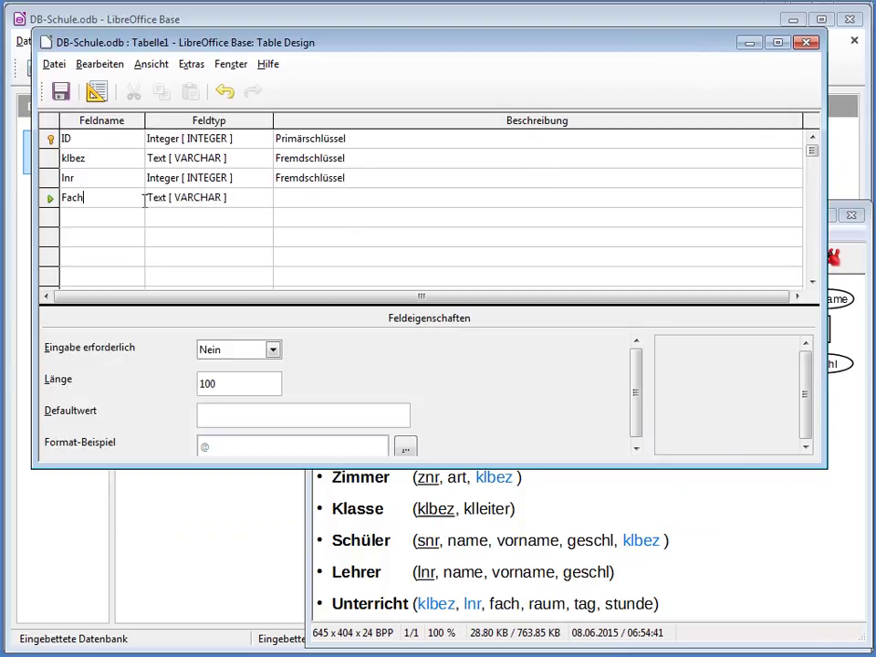
pyautogui.click(146, 205)
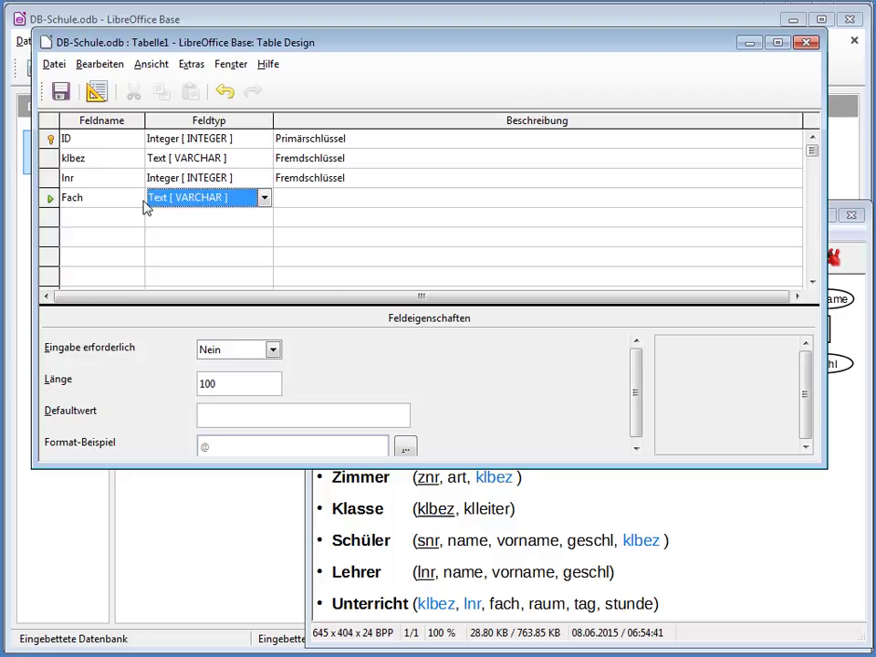
pyautogui.doubleClick(235, 383)
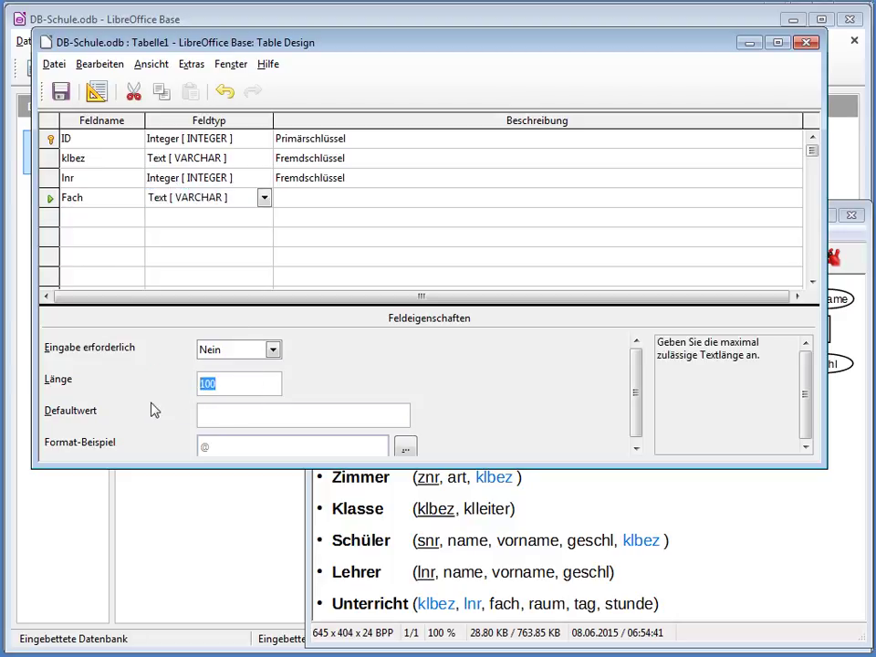
pyautogui.write('50')
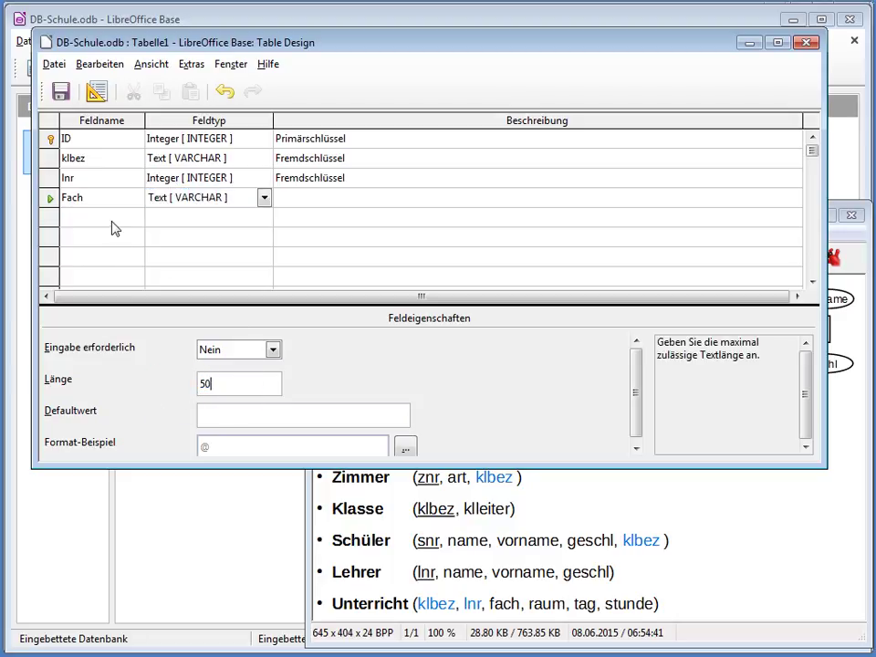
# Add a Raum field below Fach and consult the data model diagram for the Zimmer attributes
pyautogui.click(113, 220)
pyautogui.write('Raum')
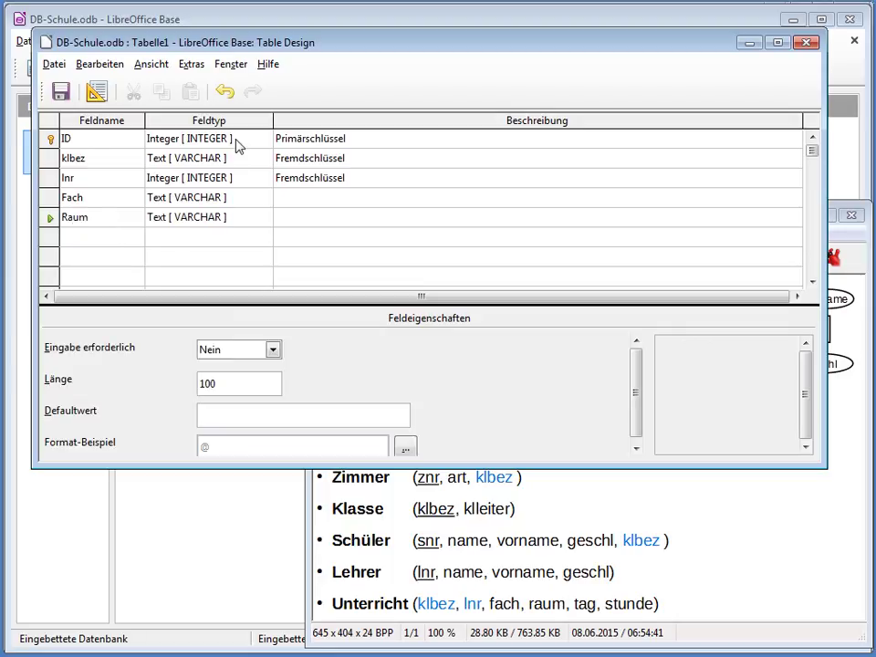
pyautogui.moveTo(235, 48); pyautogui.dragTo(216, 485)
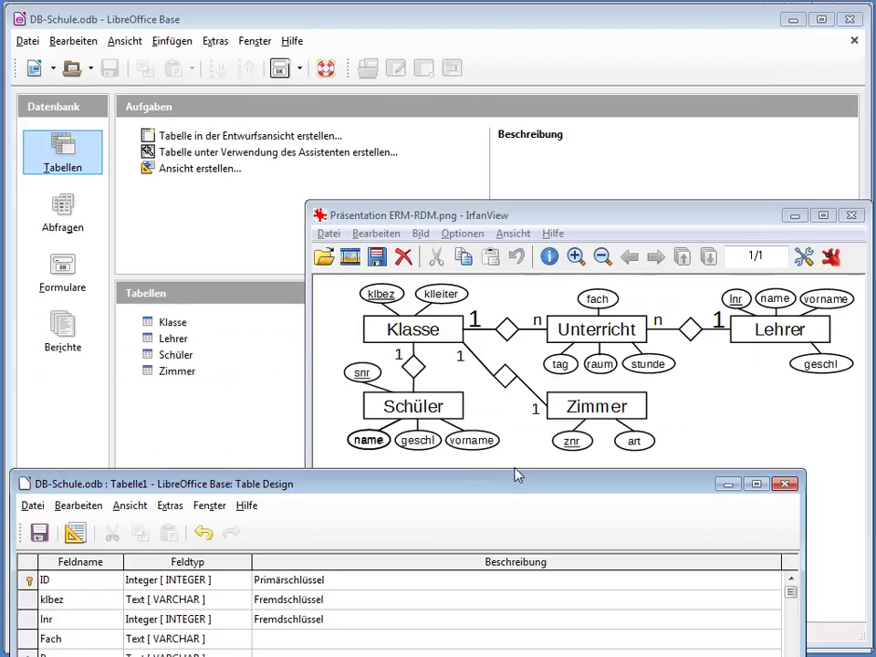
pyautogui.click(553, 490)
pyautogui.moveTo(554, 489); pyautogui.dragTo(566, 109)
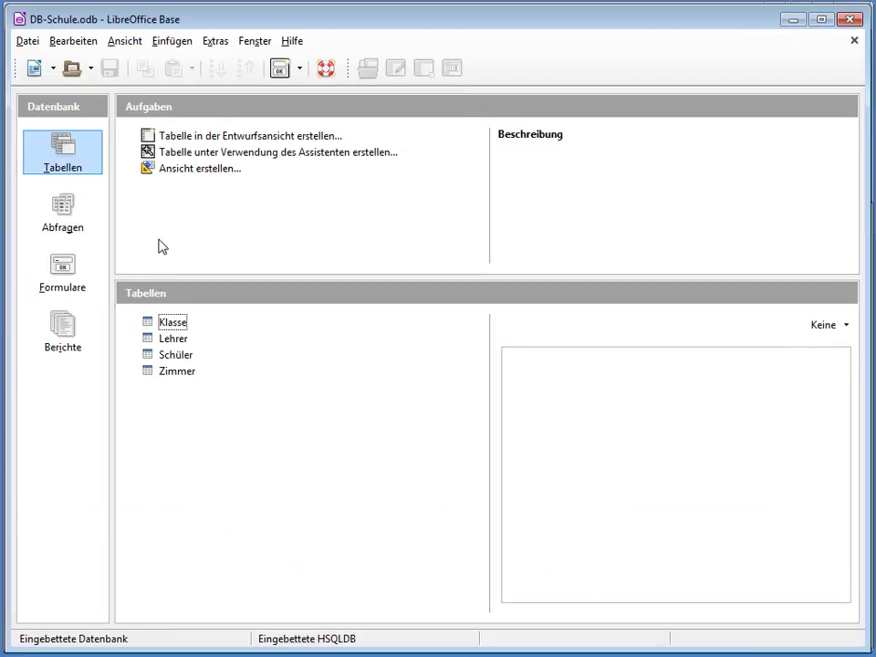
# Open the Zimmer table's design to check the field type of its primary key, and return to the new table's design
pyautogui.rightClick(165, 377)
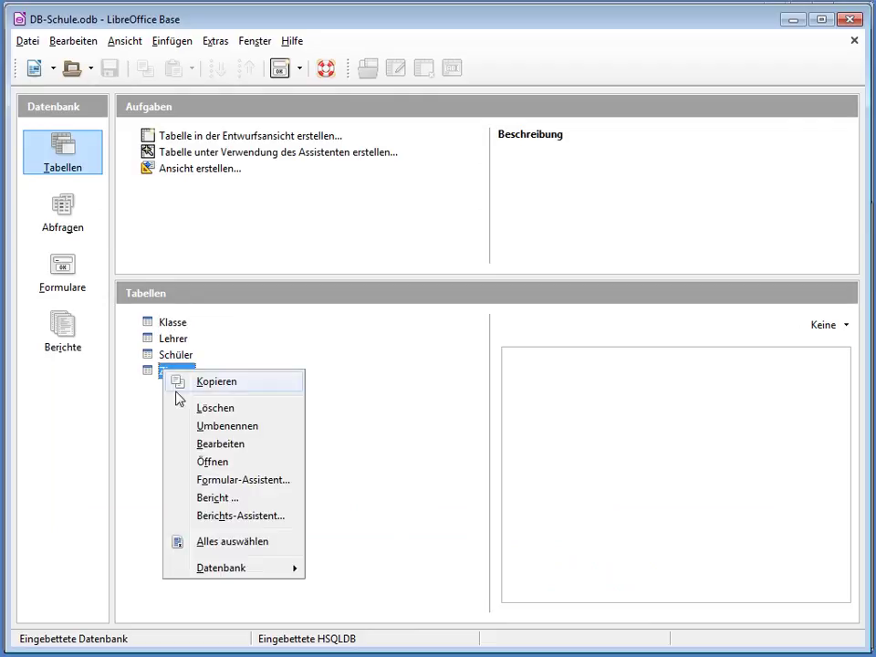
pyautogui.click(225, 445)
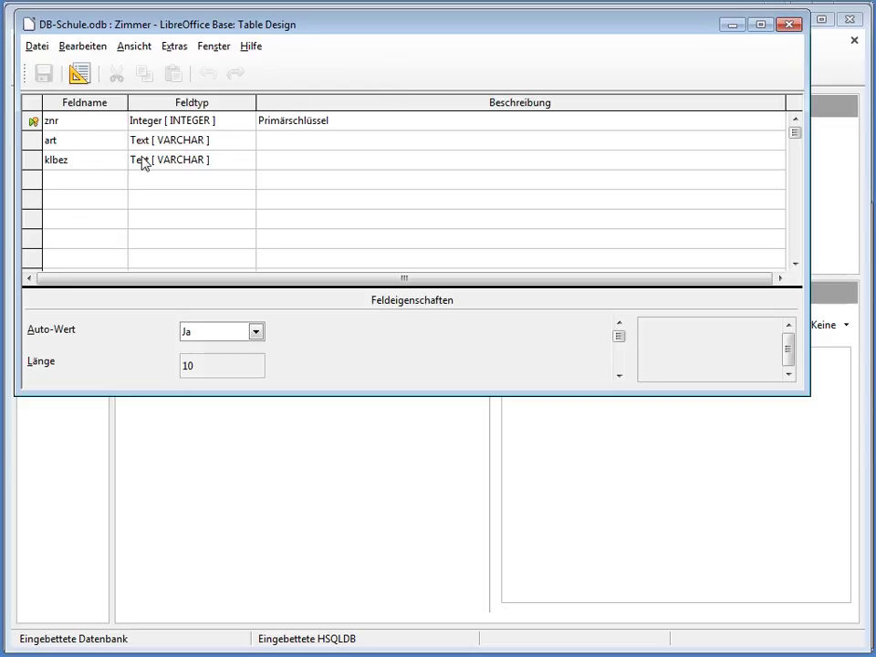
pyautogui.click(732, 25)
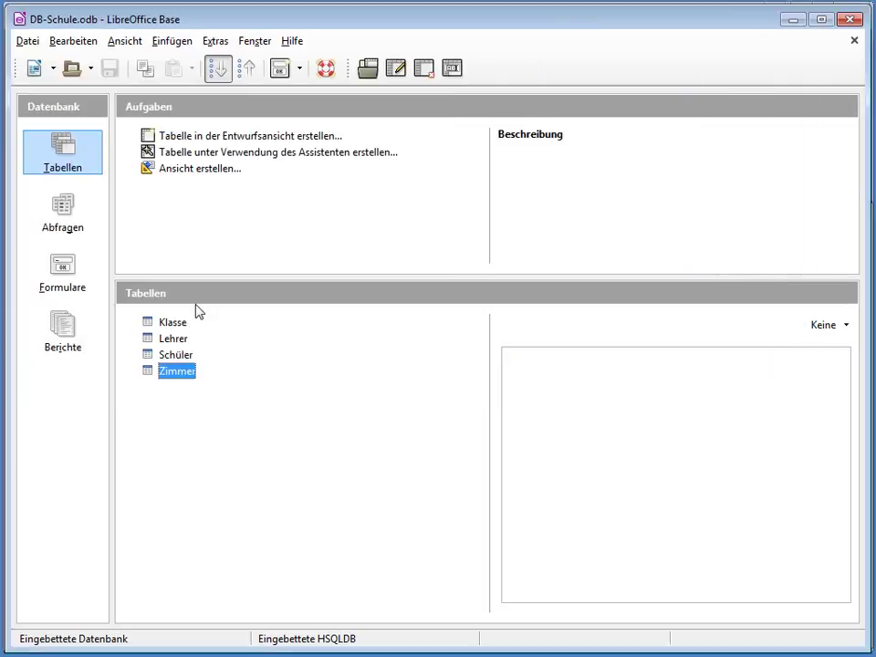
pyautogui.hotkey('alt', 'Tab')
pyautogui.hotkey('alt', 'Tab')
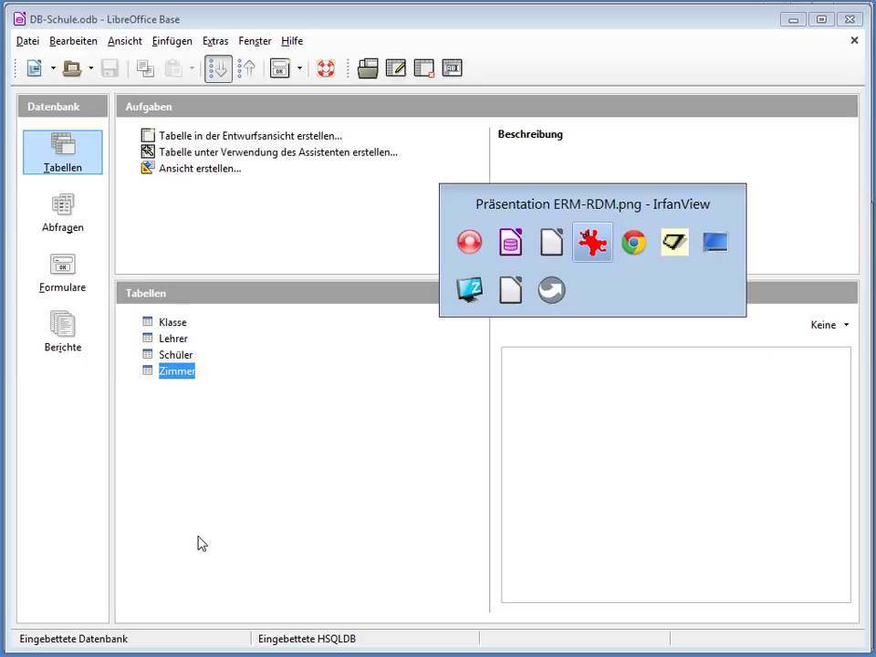
pyautogui.hotkey('alt', 'Tab')
pyautogui.hotkey('alt', 'Tab')
pyautogui.hotkey('alt', 'Tab')
pyautogui.hotkey('alt', 'Tab')
pyautogui.hotkey('alt', 'Tab')
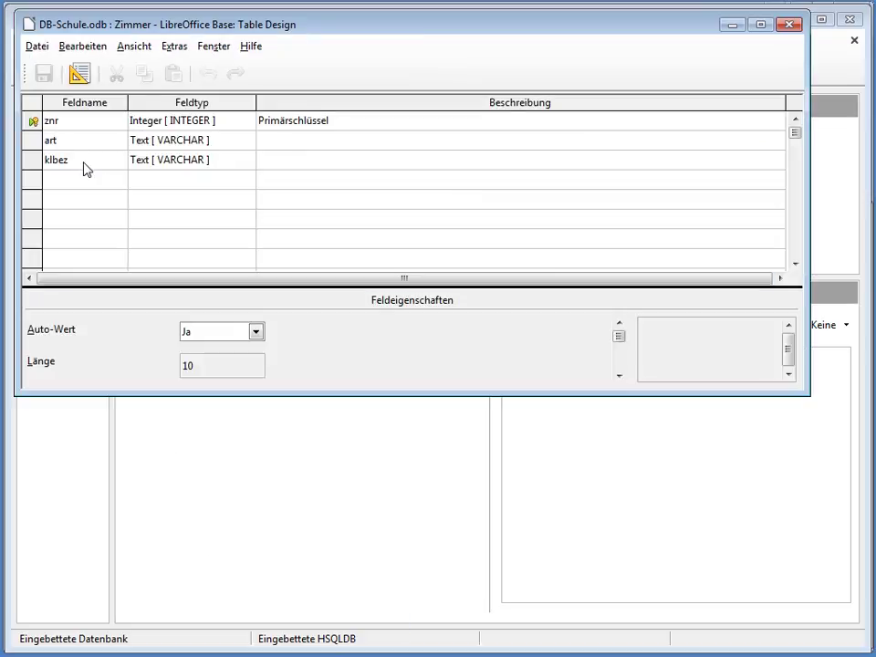
pyautogui.hotkey('alt', 'Tab')
pyautogui.hotkey('alt', 'Tab')
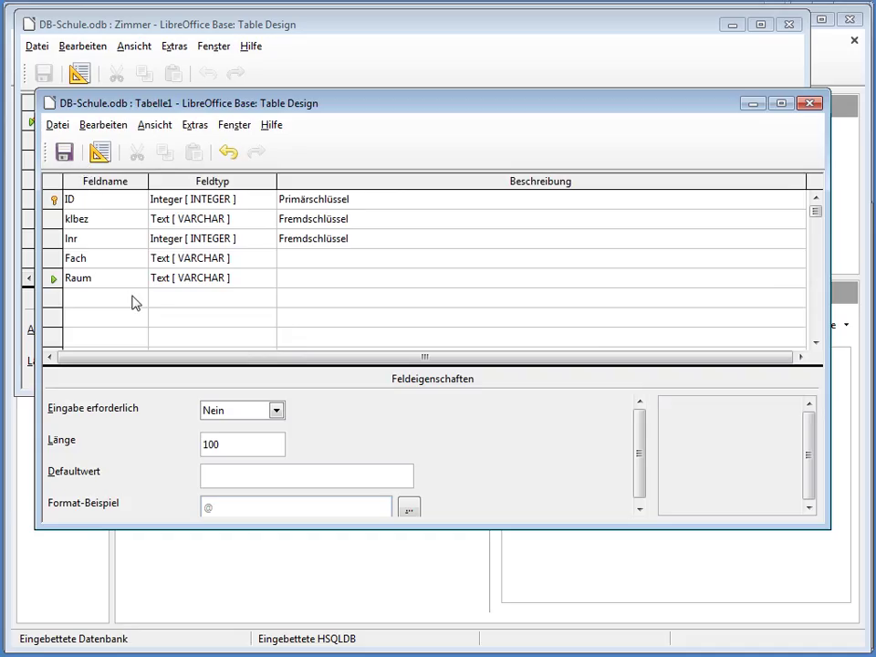
# Set the Raum field's type to Integer [ INTEGER ] and describe it as Verweis auf Zimmer-Tabelle
pyautogui.click(251, 279)
pyautogui.click(266, 277)
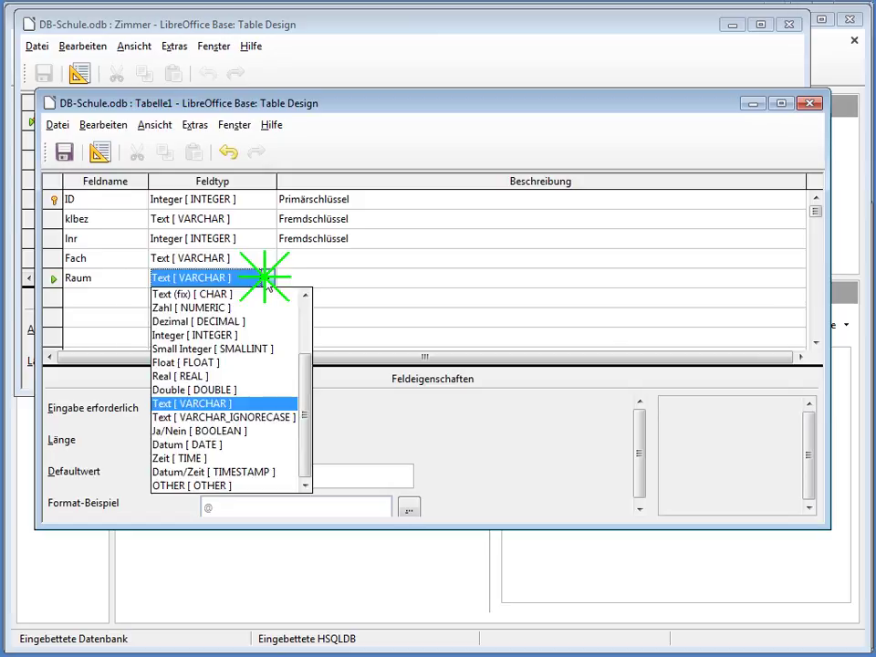
pyautogui.click(250, 335)
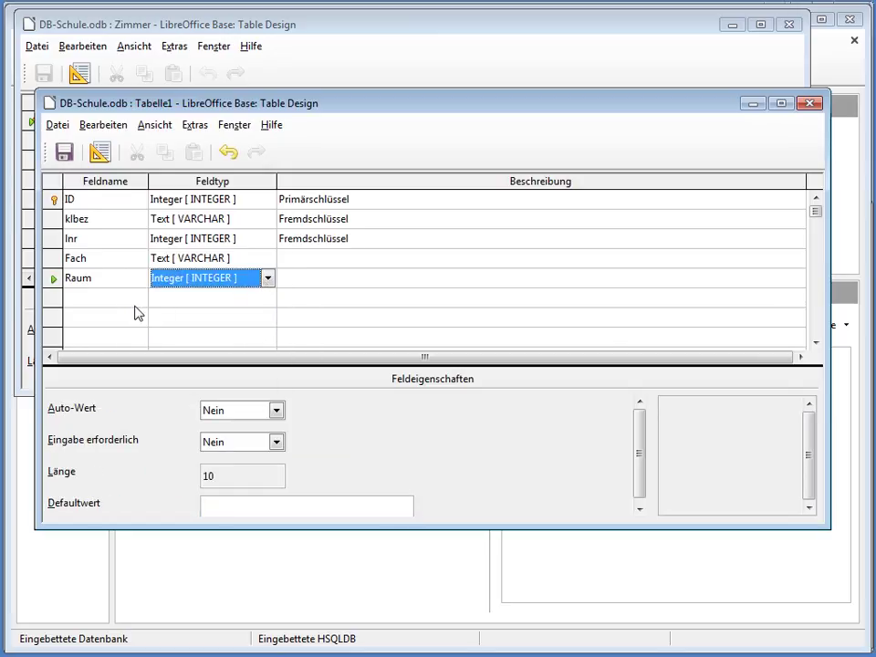
pyautogui.click(303, 281)
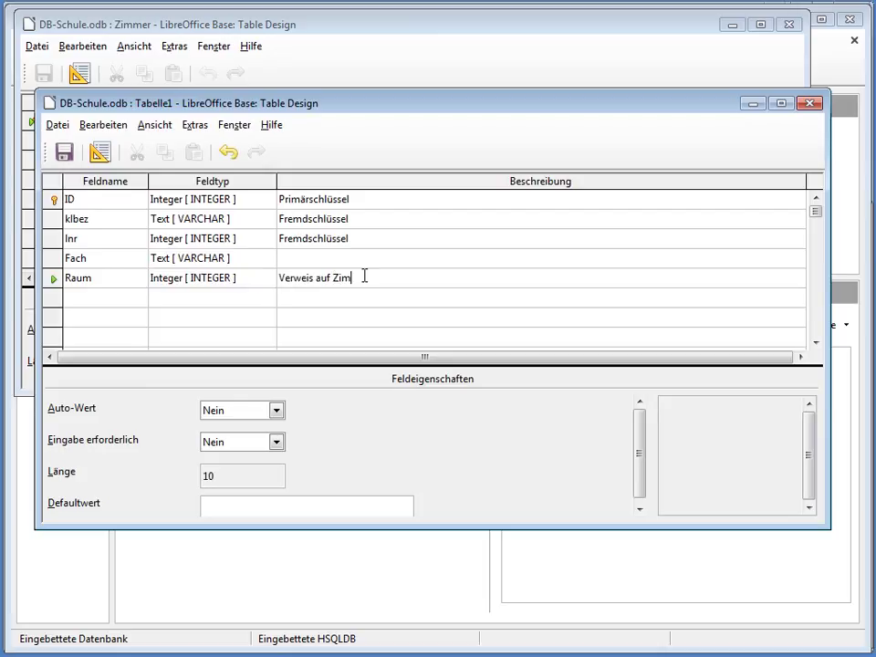
pyautogui.write('Verweis auf Zimmer-Tabelle')
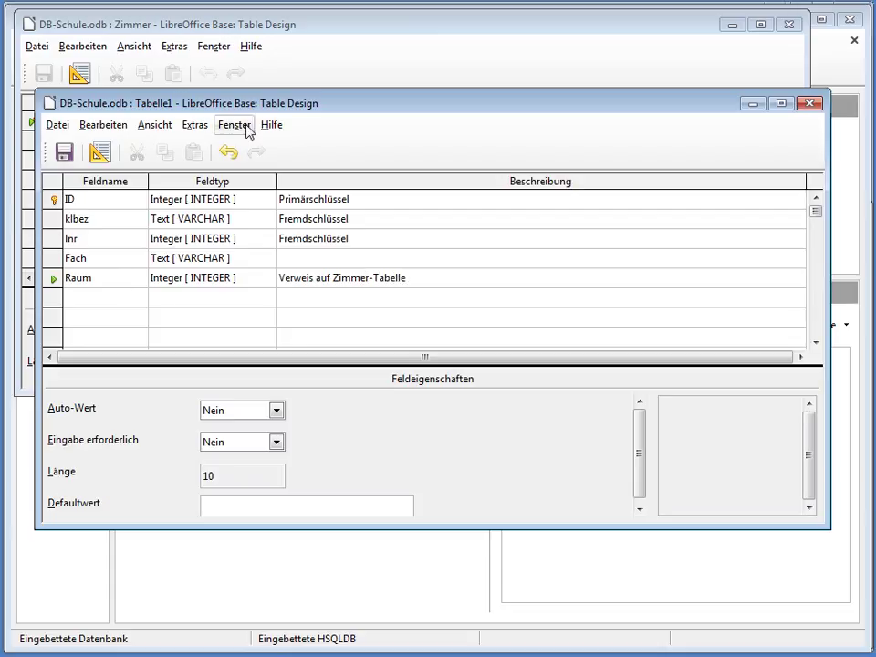
# Add a Tag field of type Small Integer [ SMALLINT ] below Raum, following the Unterricht relation in the data model
pyautogui.moveTo(260, 103); pyautogui.dragTo(260, 33)
pyautogui.hotkey('alt', 'Tab')
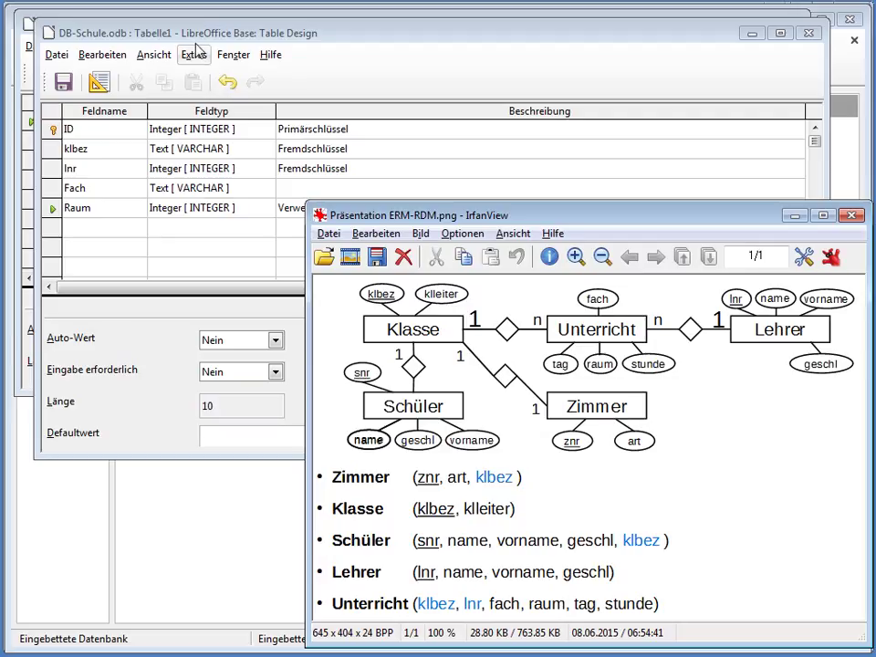
pyautogui.click(146, 38)
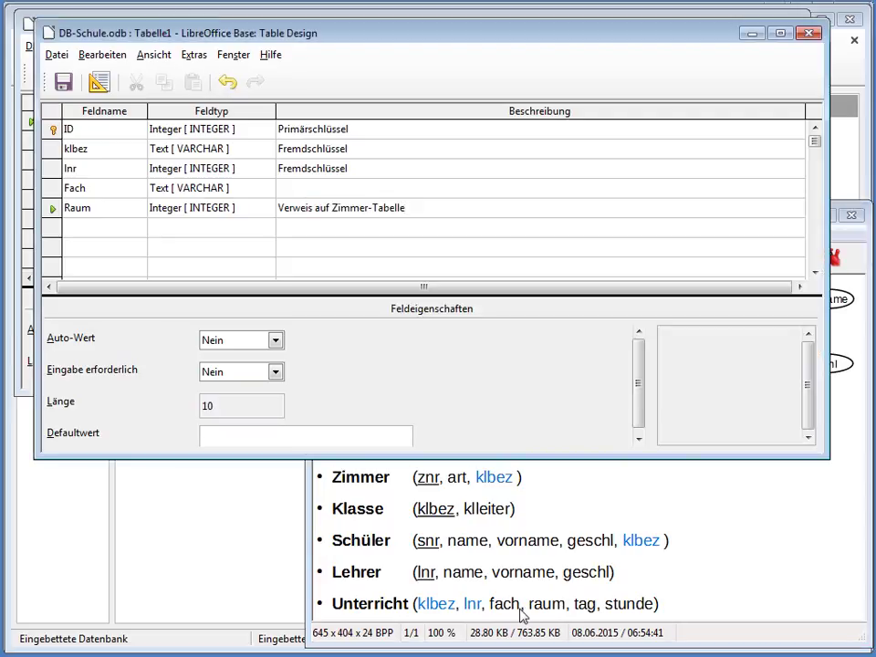
pyautogui.click(103, 228)
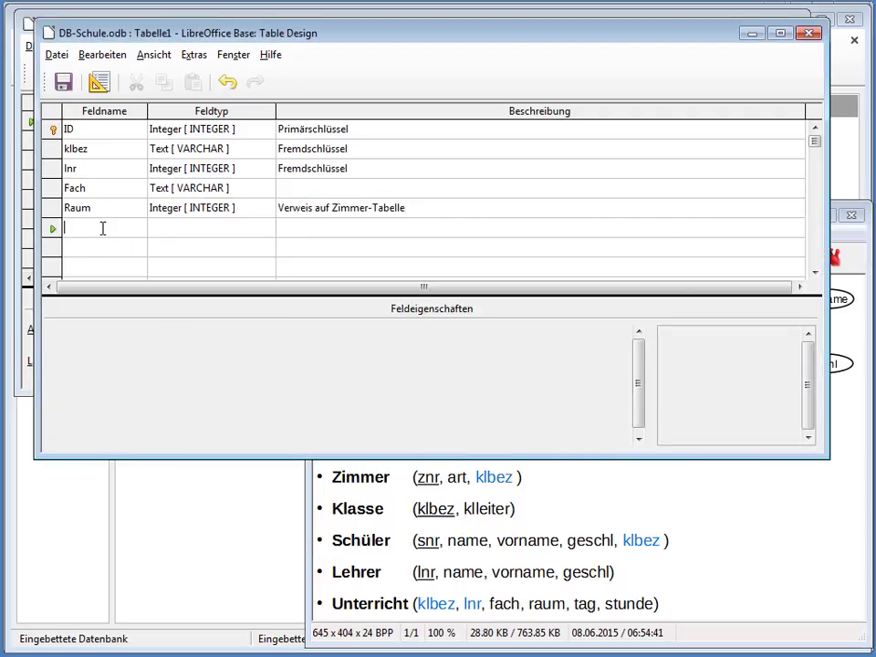
pyautogui.write('Tag')
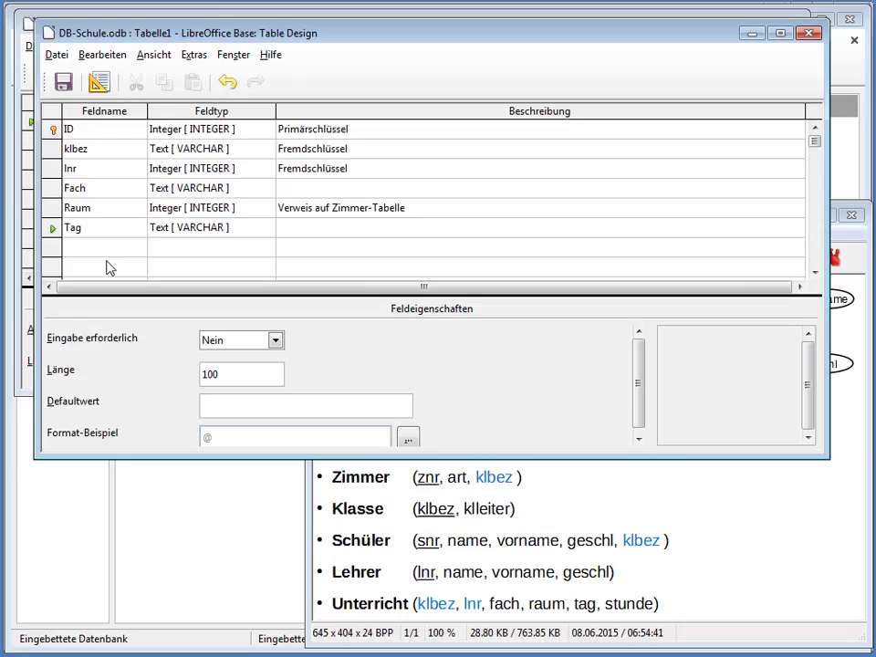
pyautogui.click(222, 233)
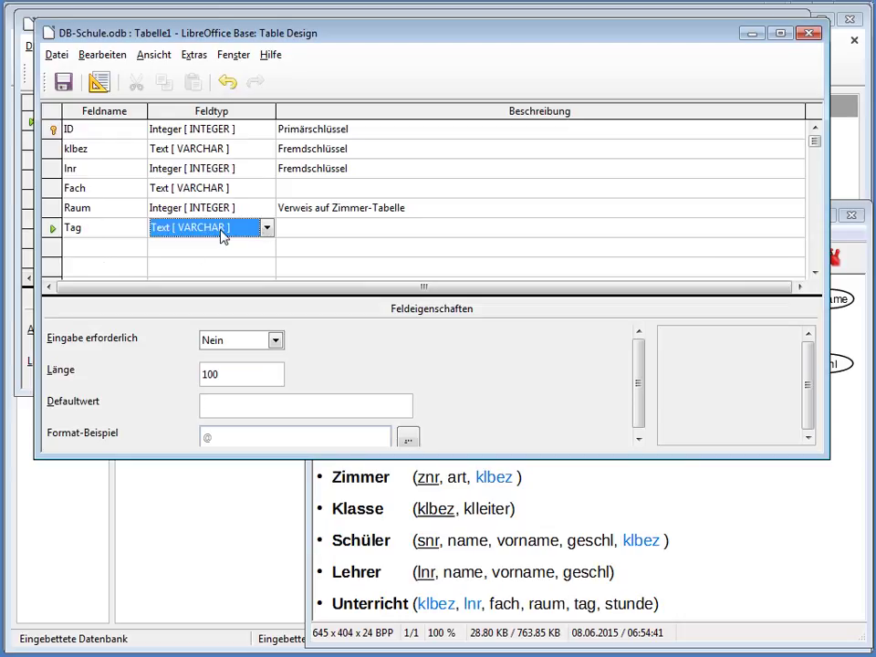
pyautogui.click(266, 227)
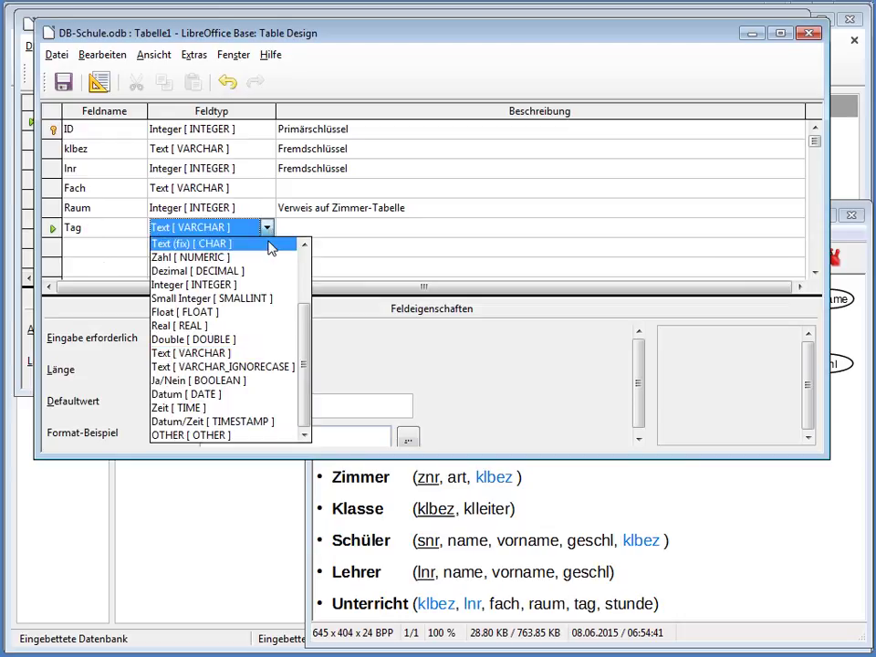
pyautogui.click(219, 298)
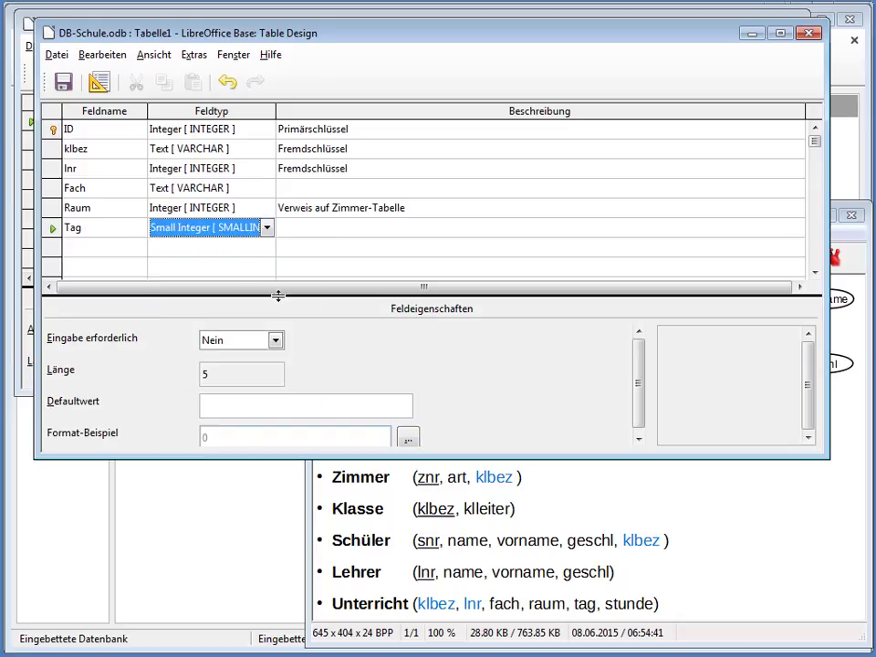
# Add a Stunde field of type Small Integer [ SMALLINT ] below Tag
pyautogui.click(103, 246)
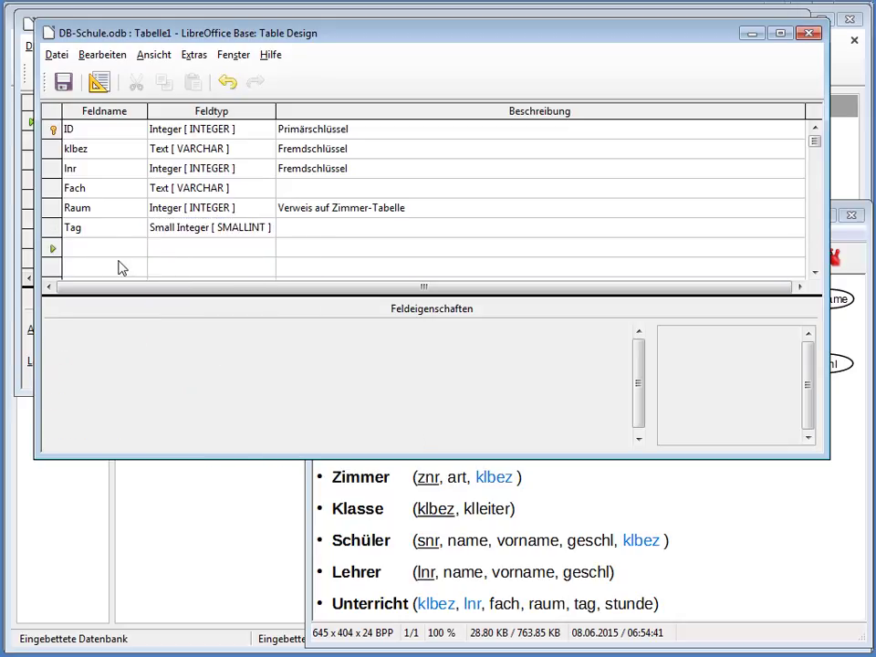
pyautogui.write('Stu')
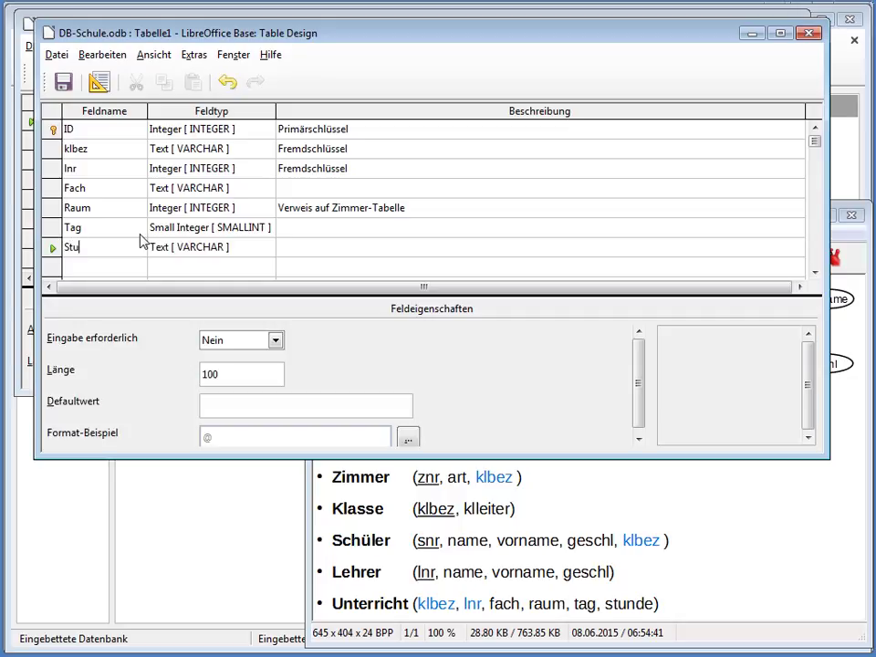
pyautogui.write('nde')
pyautogui.click(205, 247)
pyautogui.click(266, 248)
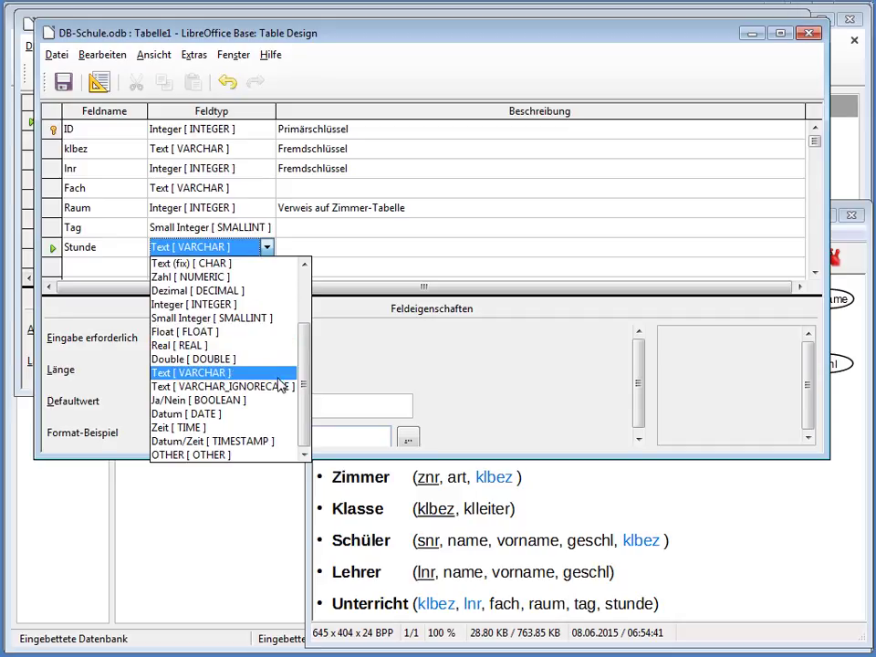
pyautogui.click(275, 319)
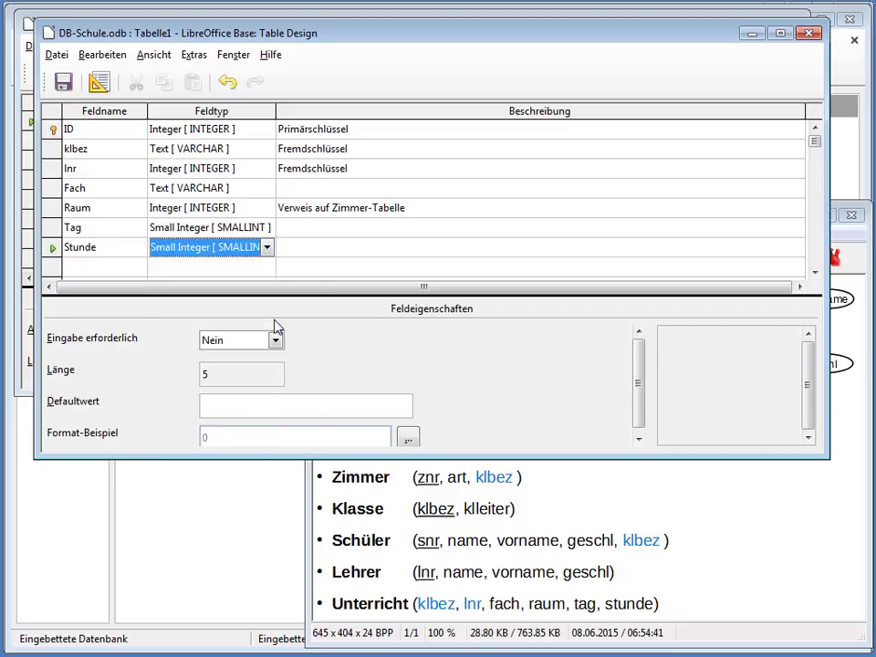
pyautogui.click(288, 269)
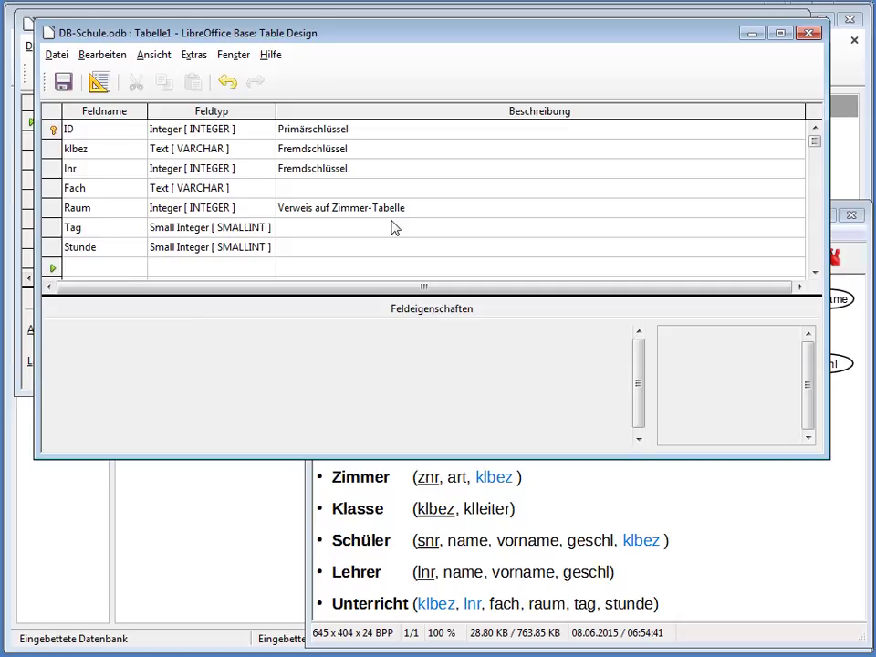
# Save the new table under the name Unterricht and close its design as well as the Zimmer table's design
pyautogui.click(52, 134)
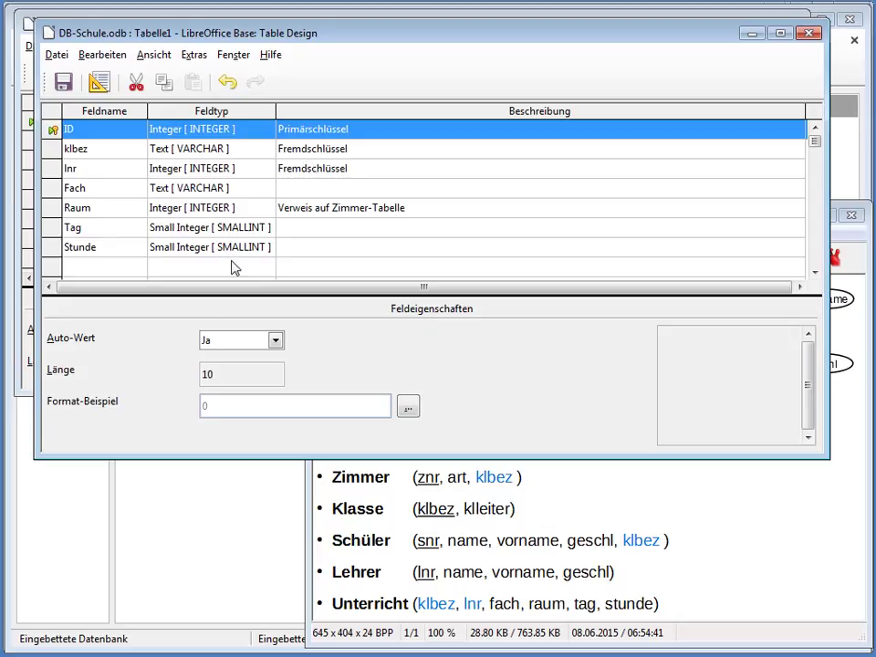
pyautogui.click(65, 84)
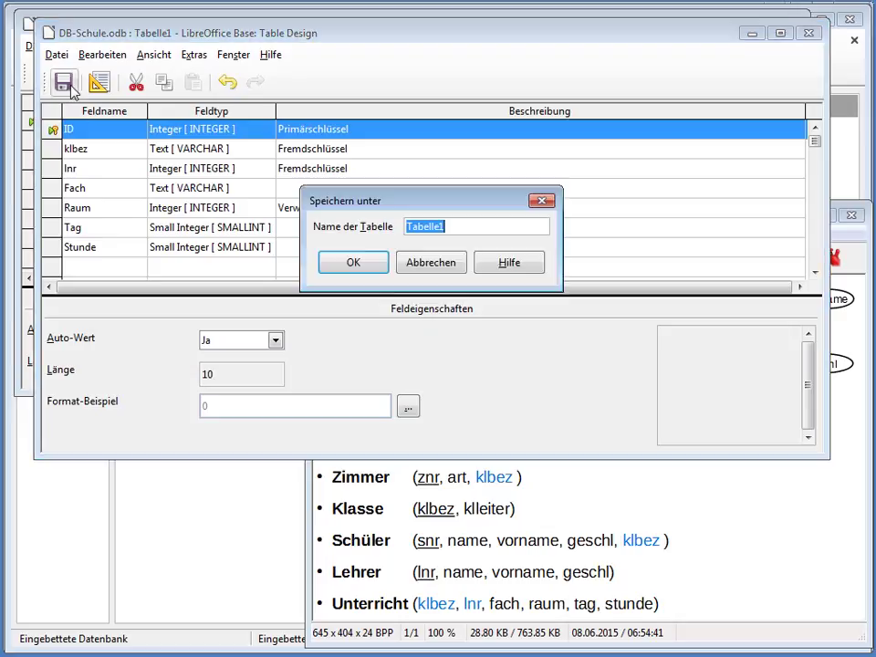
pyautogui.write('Unt')
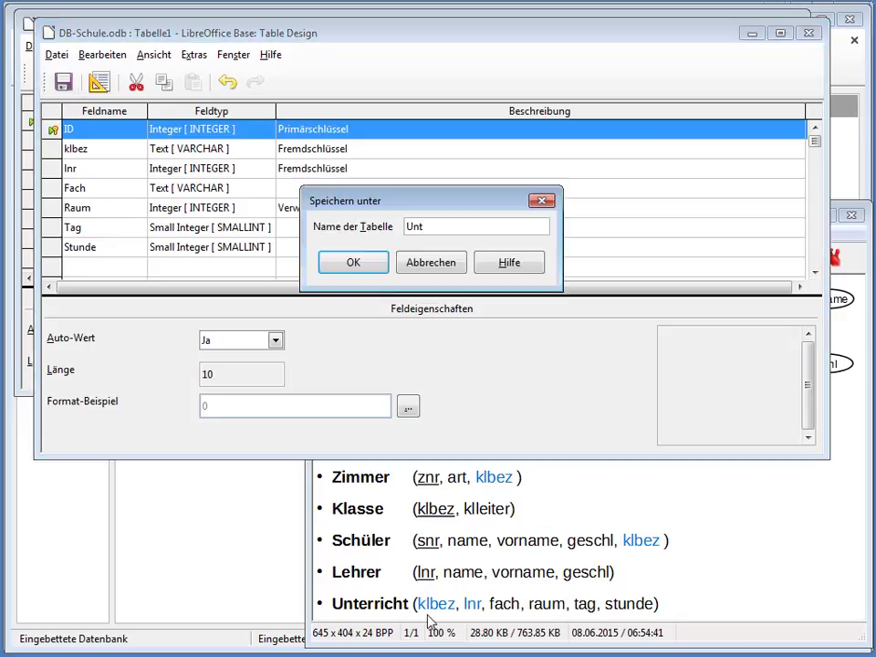
pyautogui.write('erricht')
pyautogui.click(330, 263)
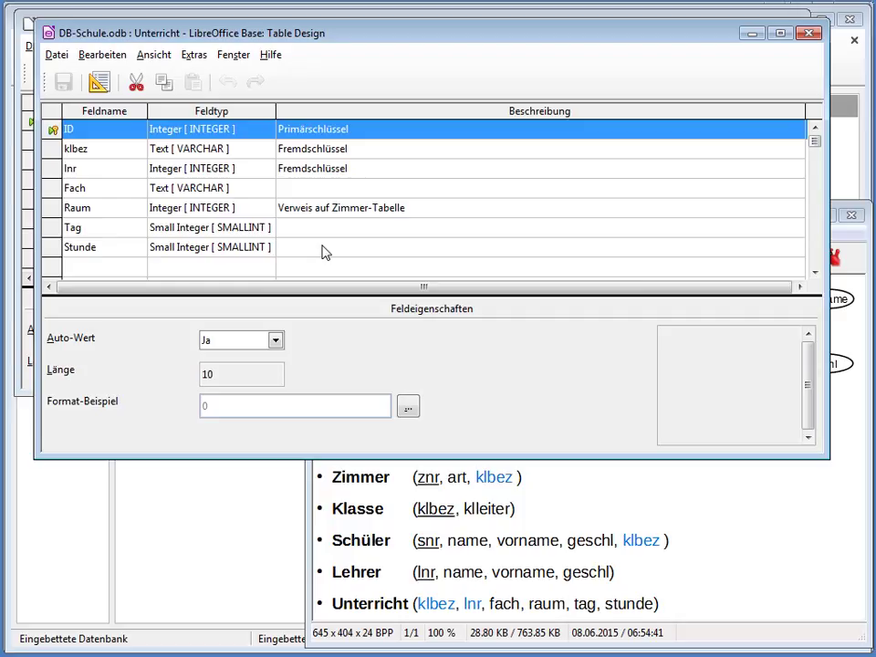
pyautogui.click(808, 33)
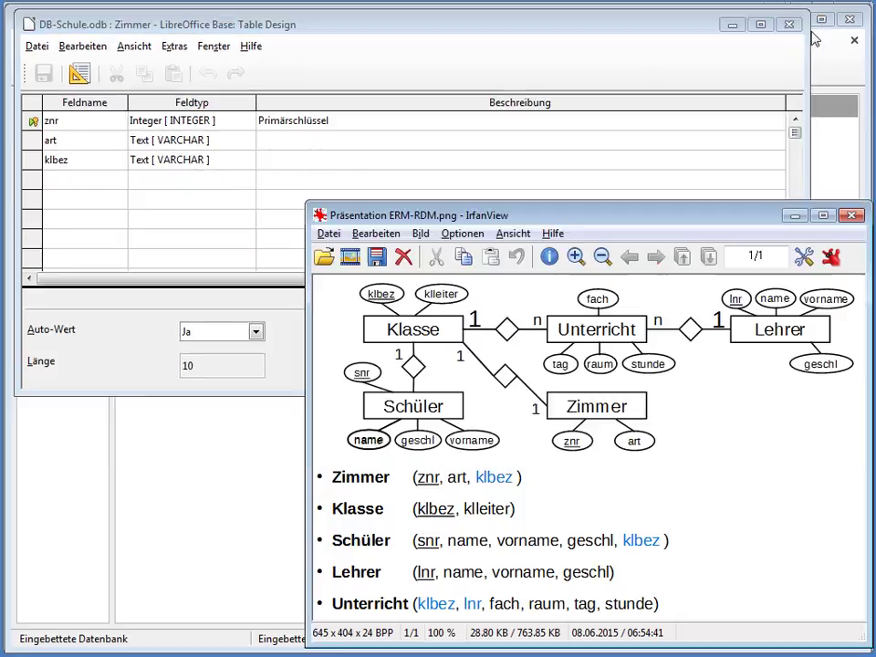
pyautogui.click(789, 25)
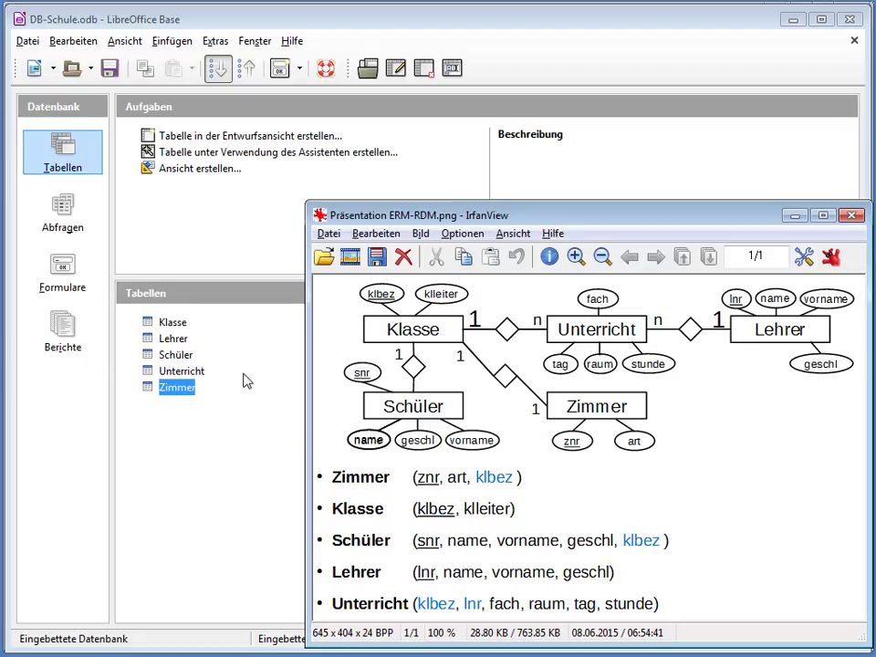
# Select the Unterricht table in the table list and set the preview mode to Dokument
pyautogui.click(168, 339)
pyautogui.click(171, 339)
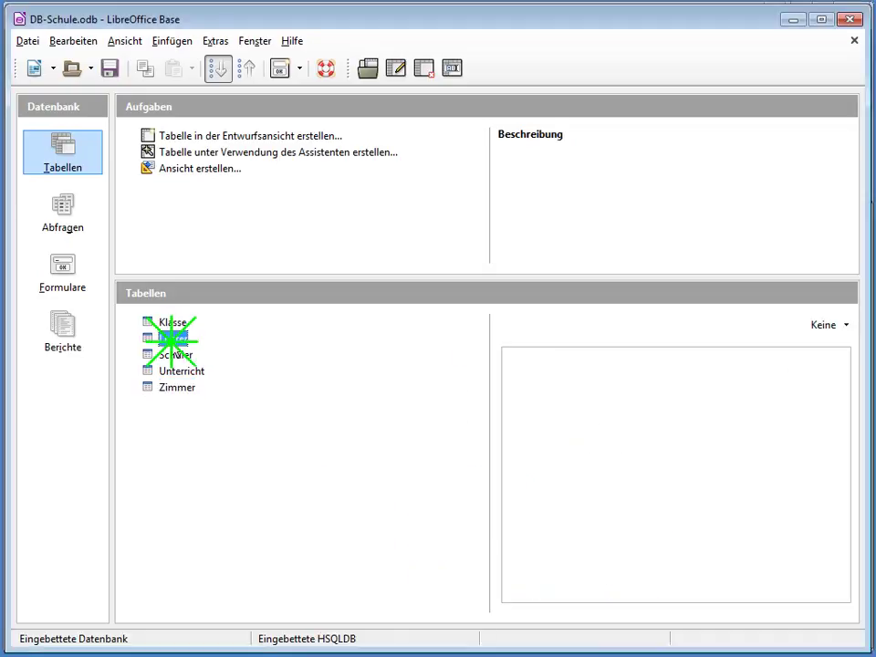
pyautogui.click(176, 356)
pyautogui.click(180, 372)
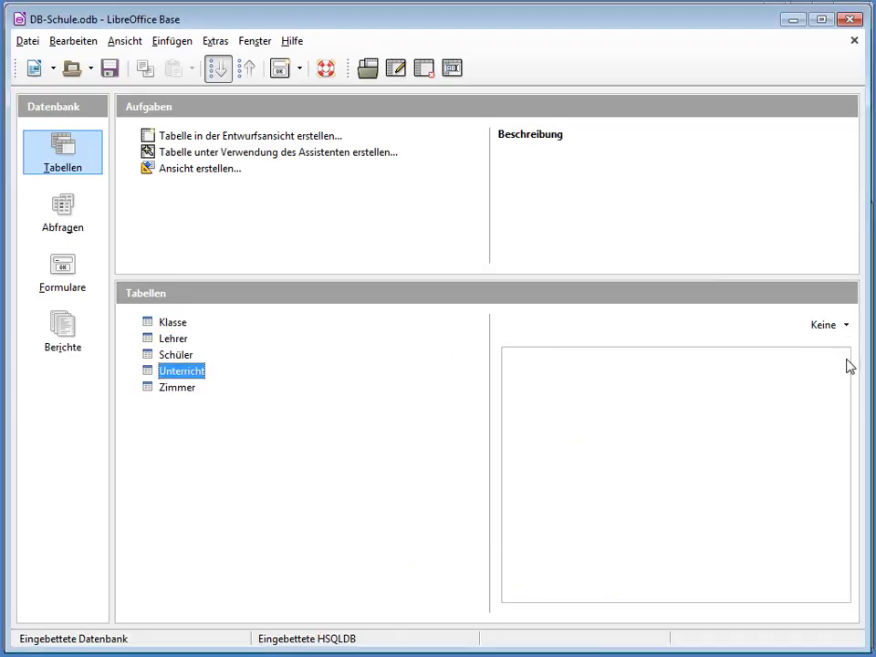
pyautogui.click(845, 325)
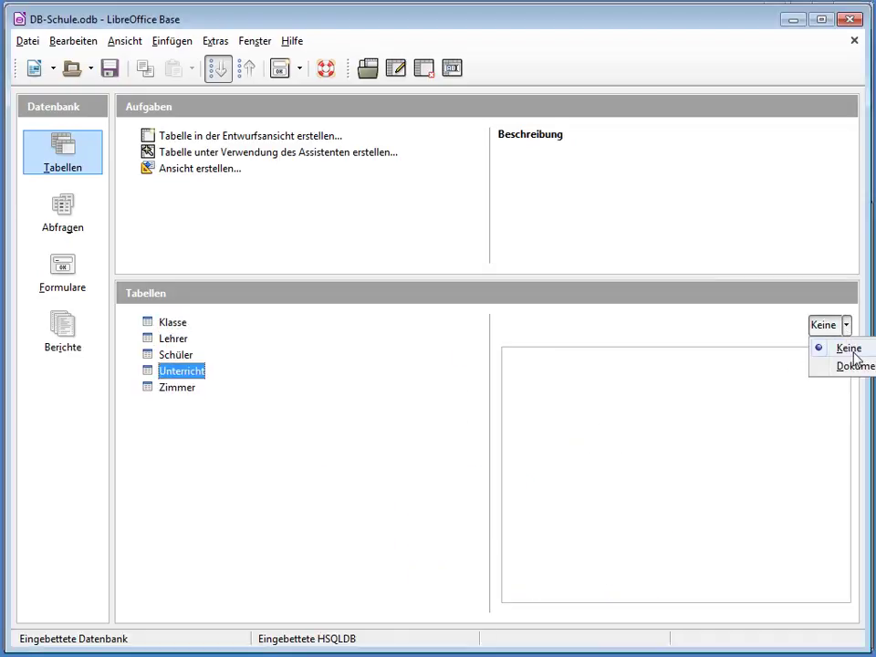
pyautogui.click(850, 365)
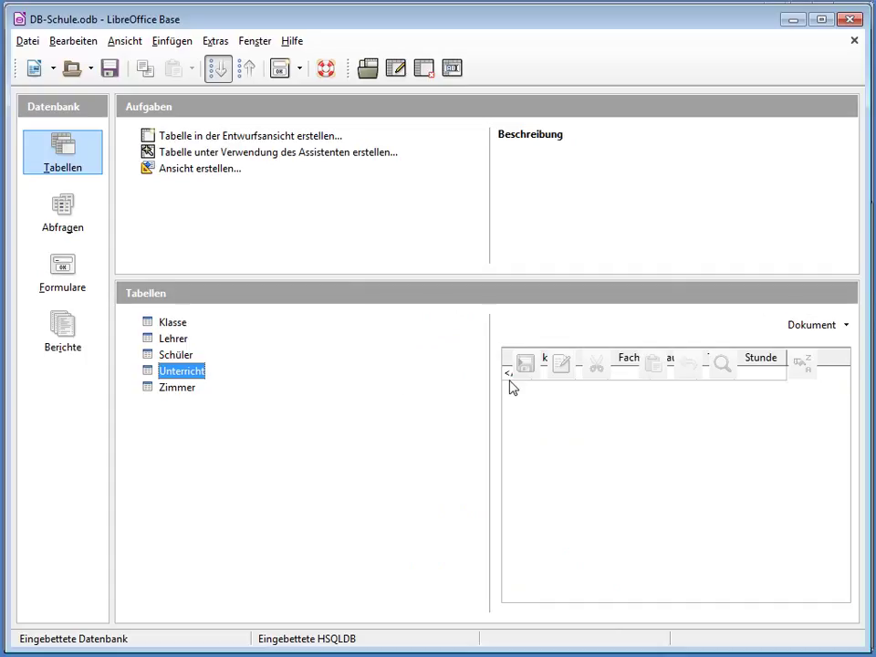
# Dock the preview's toolbar vertically beside the data columns and preview the Schüler table
pyautogui.click(567, 647)
pyautogui.moveTo(567, 648); pyautogui.dragTo(567, 650)
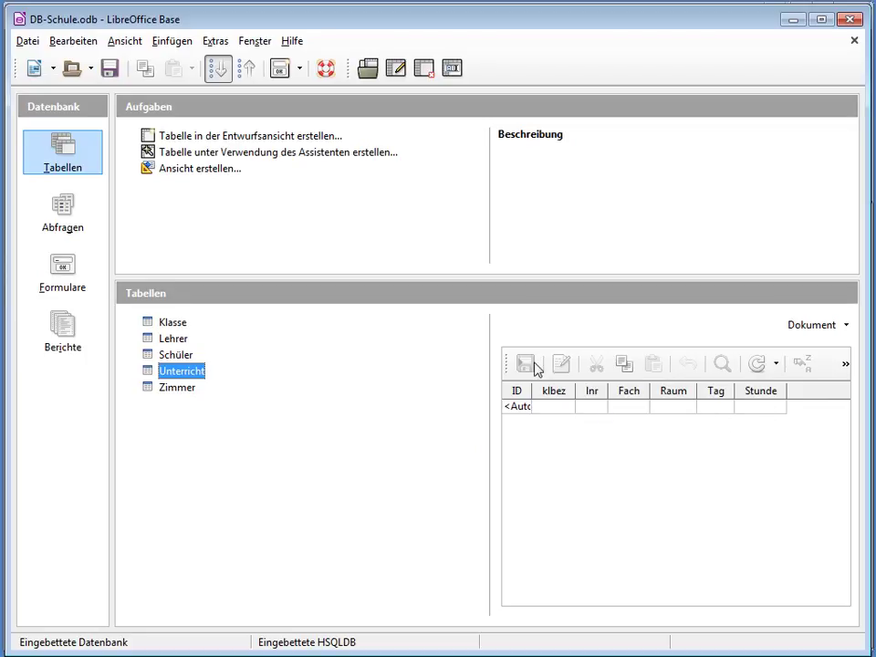
pyautogui.moveTo(506, 360); pyautogui.dragTo(513, 453)
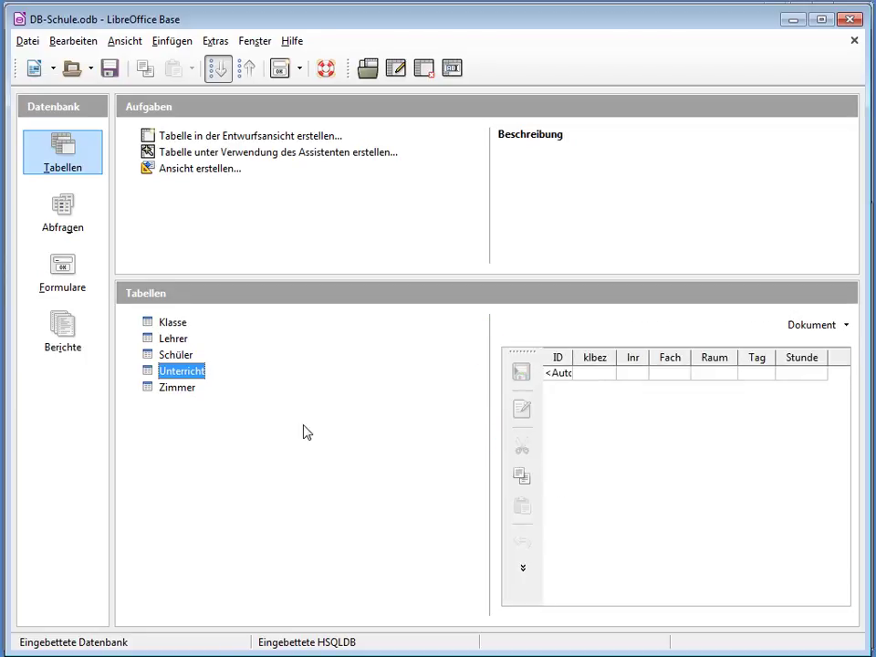
pyautogui.click(170, 358)
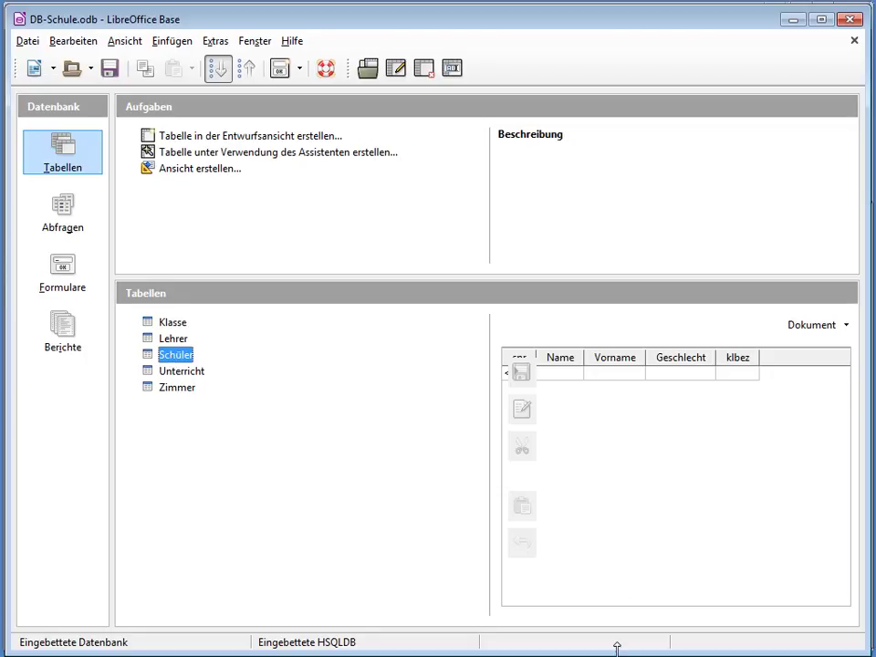
pyautogui.moveTo(616, 645); pyautogui.dragTo(615, 636)
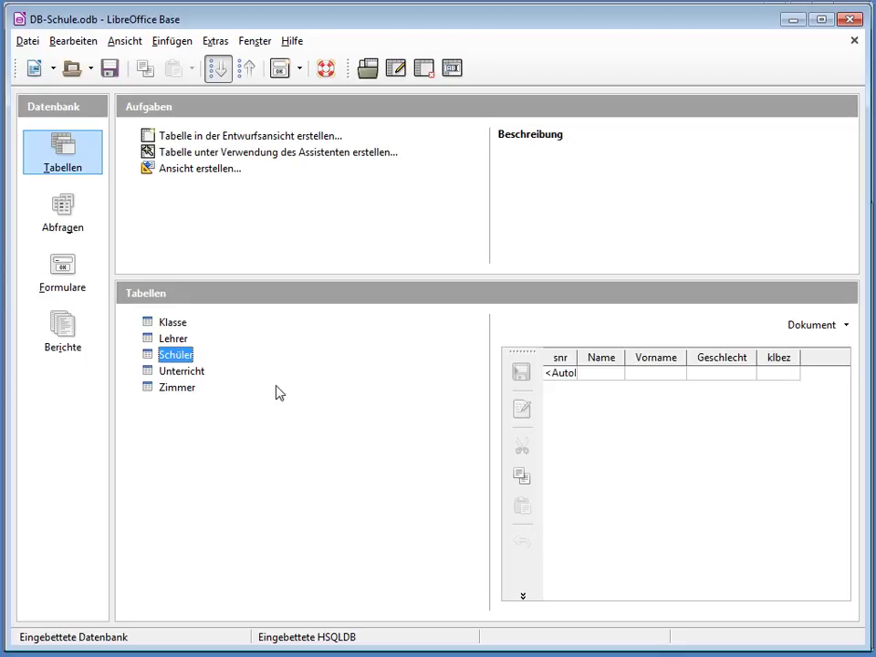
# Try to add a record with klbez 08a and no klleiter to the Klasse table, and close its data view without saving
pyautogui.doubleClick(169, 324)
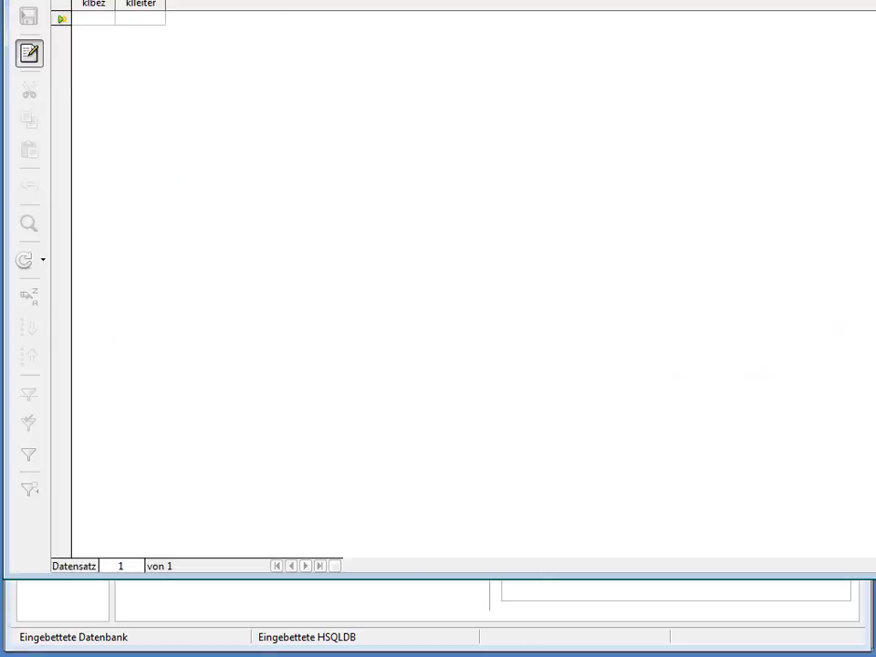
pyautogui.click(832, 11)
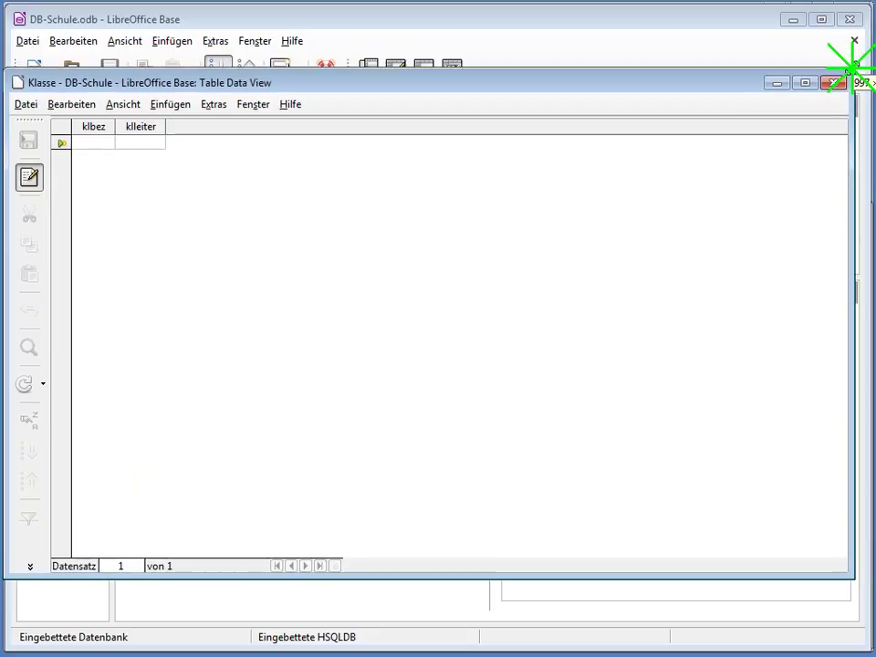
pyautogui.moveTo(706, 92)
pyautogui.mouseDown()
pyautogui.moveTo(704, 74)
pyautogui.moveTo(708, 85)
pyautogui.mouseUp()
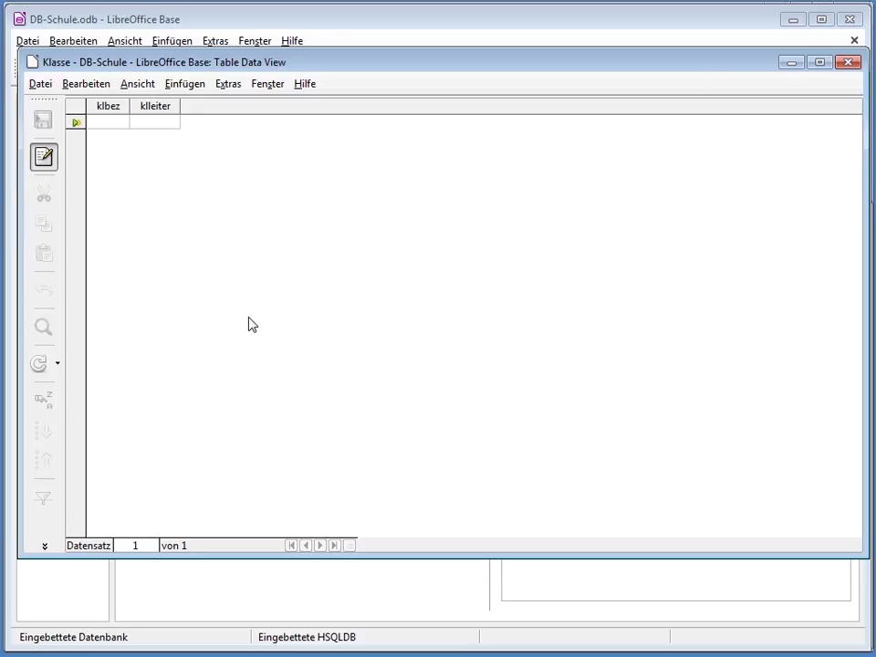
pyautogui.write('8a')
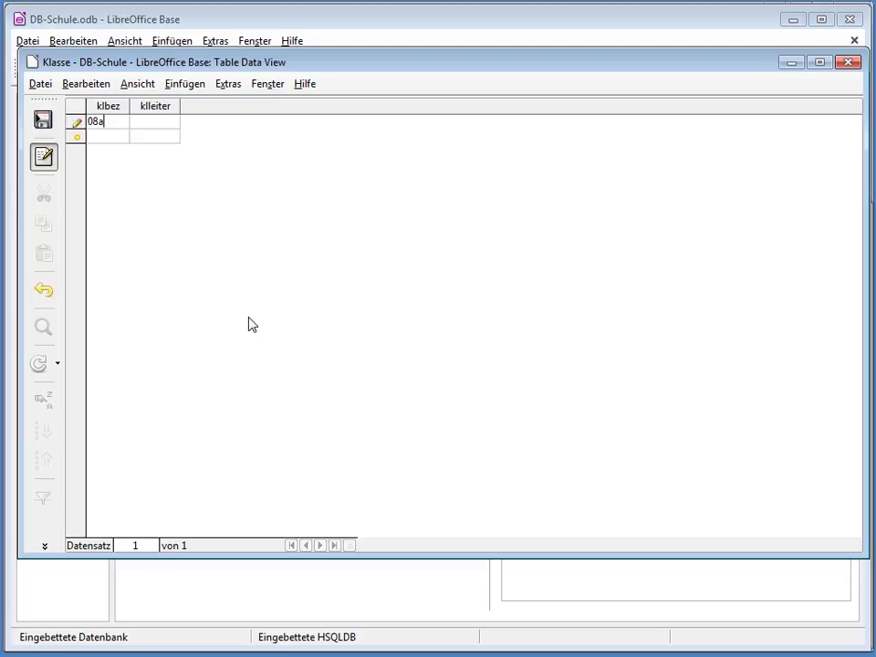
pyautogui.click(159, 121)
pyautogui.press('Return')
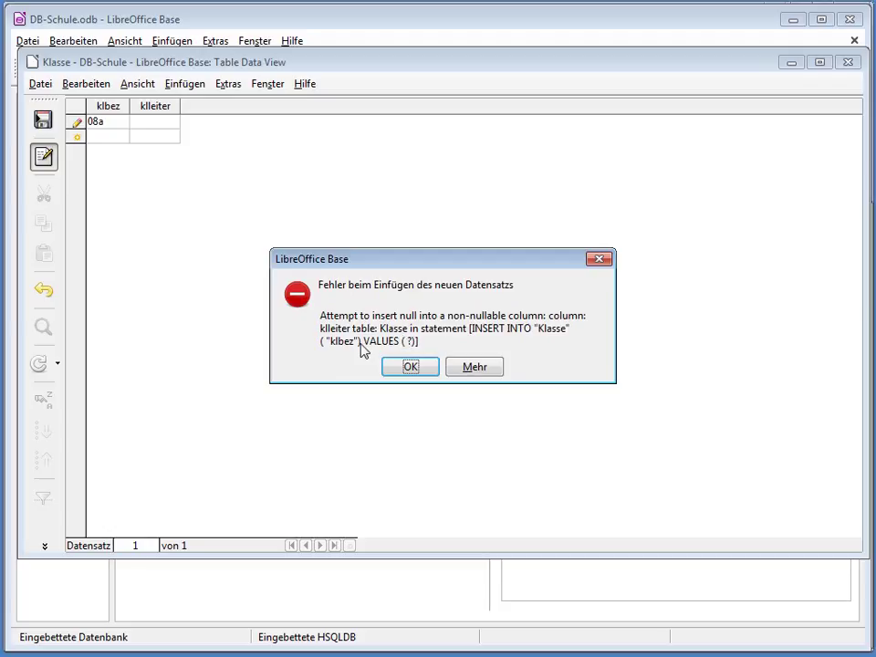
pyautogui.click(409, 366)
pyautogui.click(846, 63)
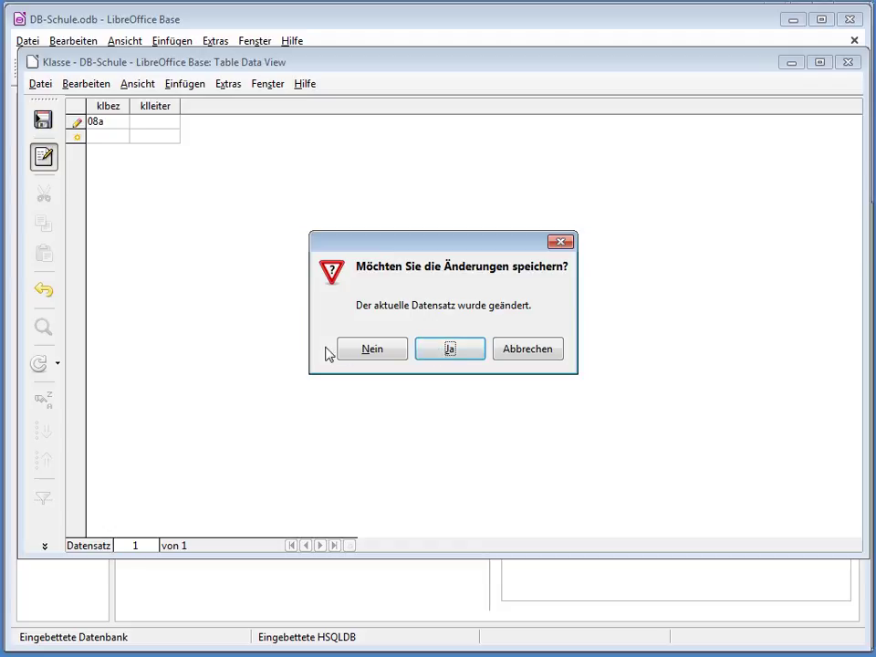
pyautogui.click(356, 352)
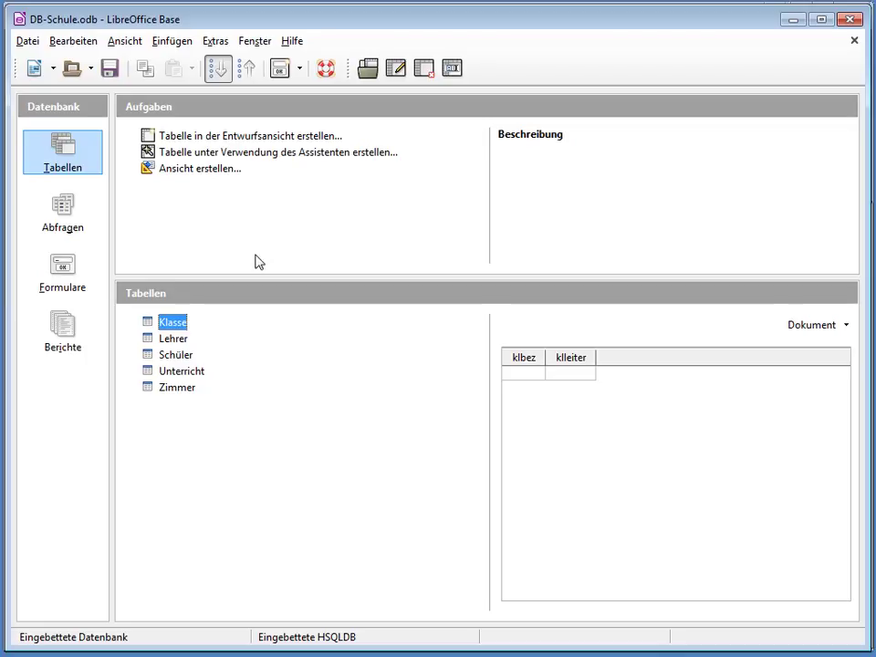
# Switch to the data model image in IrfanView and move its window to review the relations beside the table list
pyautogui.hotkey('alt', 'Tab')
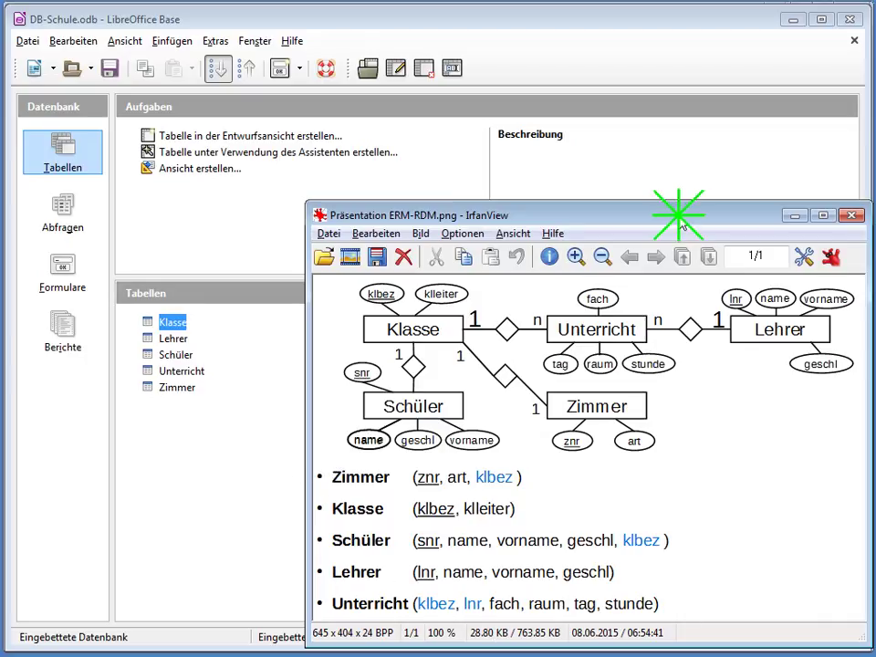
pyautogui.moveTo(679, 212); pyautogui.dragTo(653, 187)
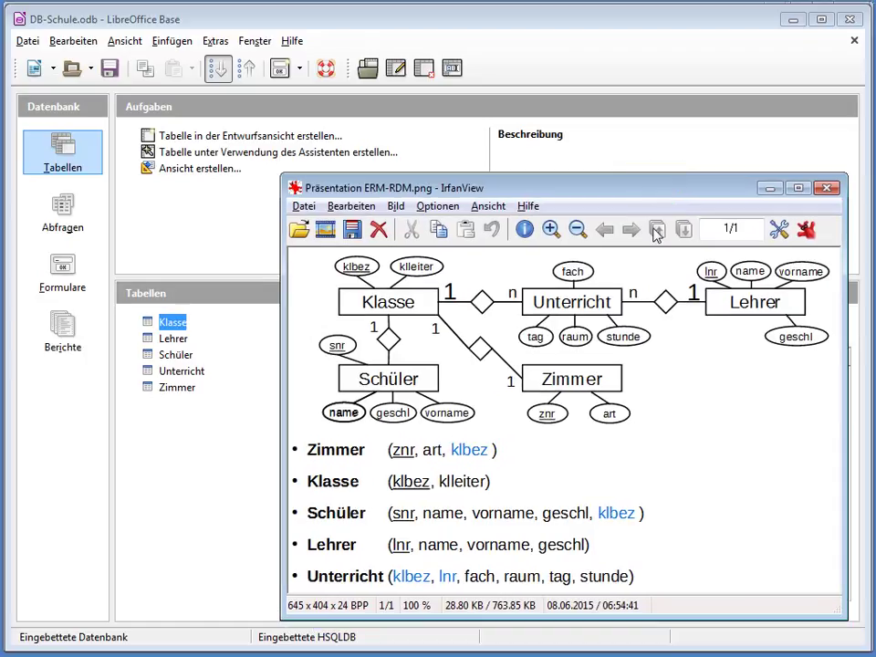